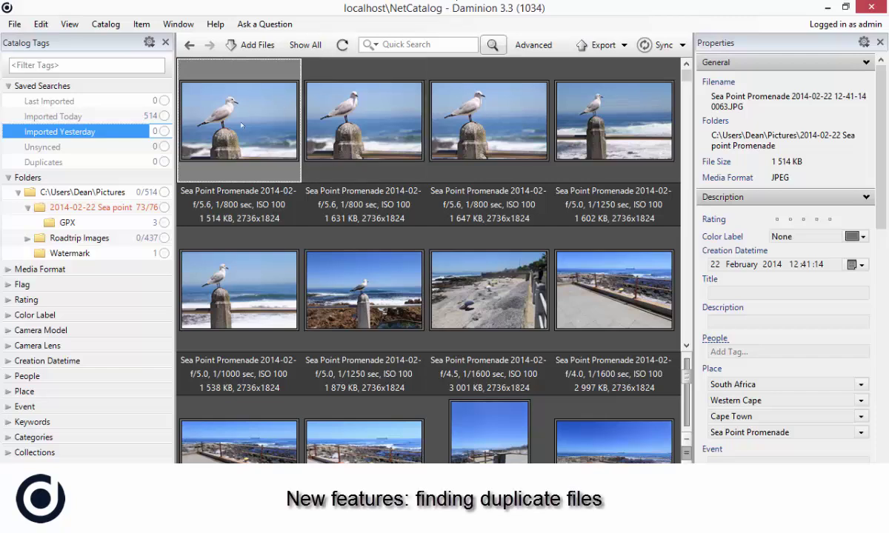
Show the Duplicates saved search and open the context menu of the 2014-02-22 Sea point Promenade folder
left_click(50, 162)
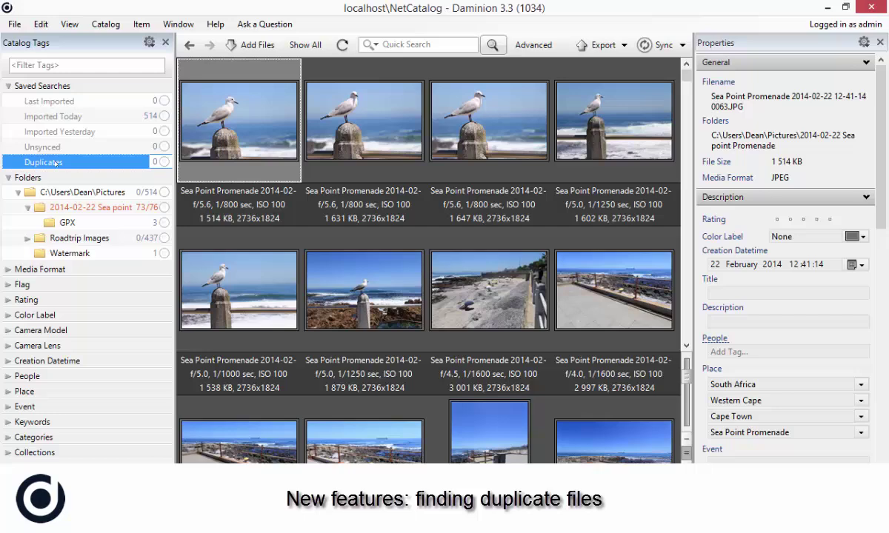
left_click(85, 205)
right_click(85, 206)
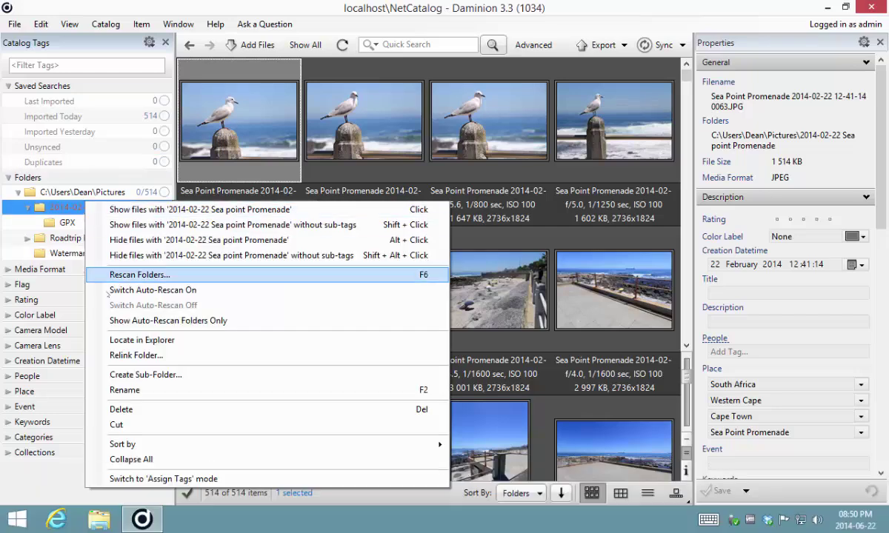
In File Explorer, duplicate photos 0064, 0065, 0073 and 0001, then return to Daminion
left_click(114, 319)
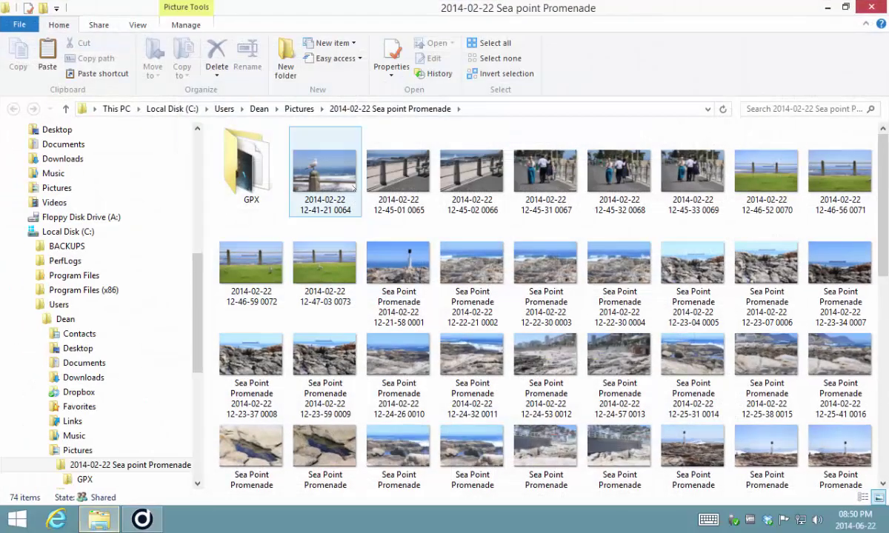
left_click(372, 169, "ctrl")
left_click(326, 292, "ctrl")
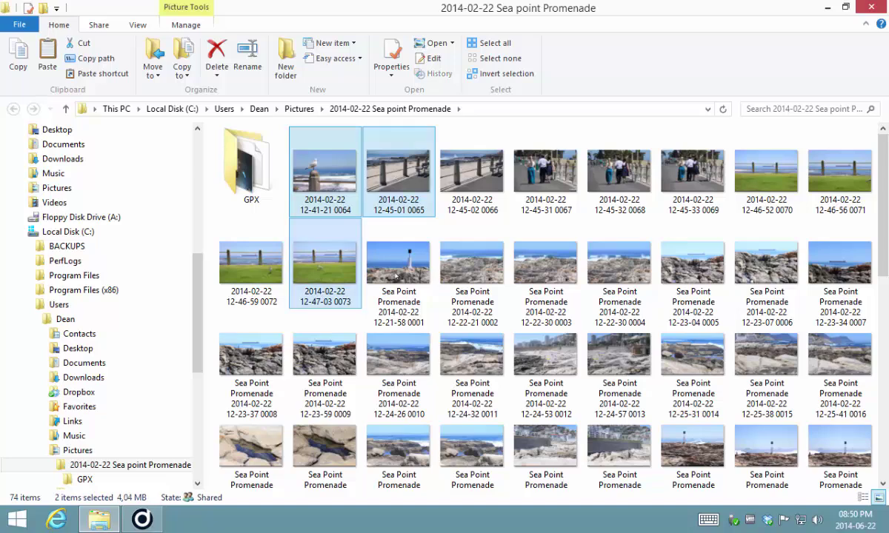
left_click(398, 275, "ctrl")
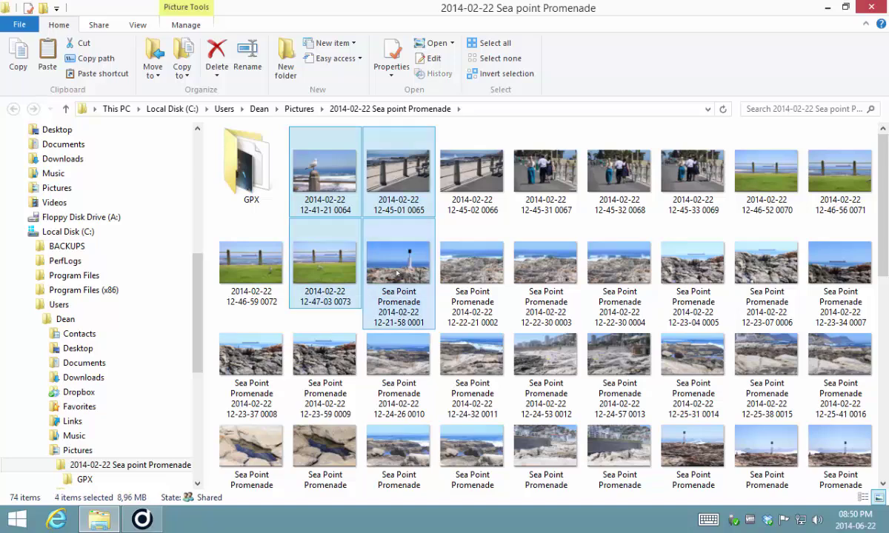
key("ctrl+c")
key("ctrl+v")
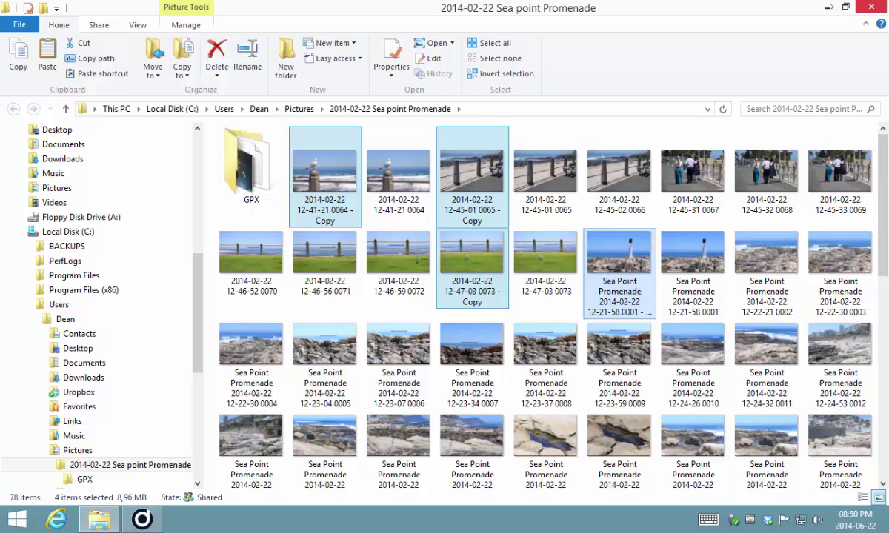
key("alt+F4")
Rescan the Sea point Promenade folder so the four new copies are imported
right_click(76, 209)
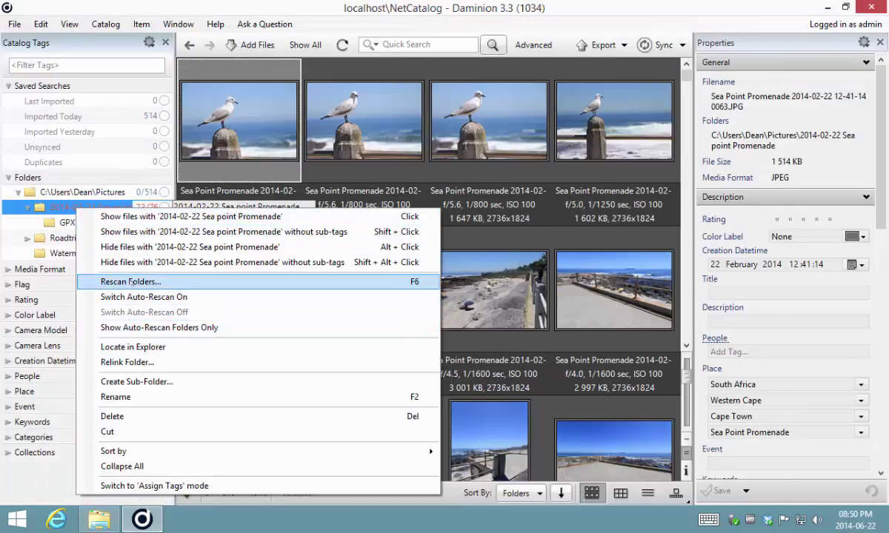
left_click(130, 282)
left_click(449, 299)
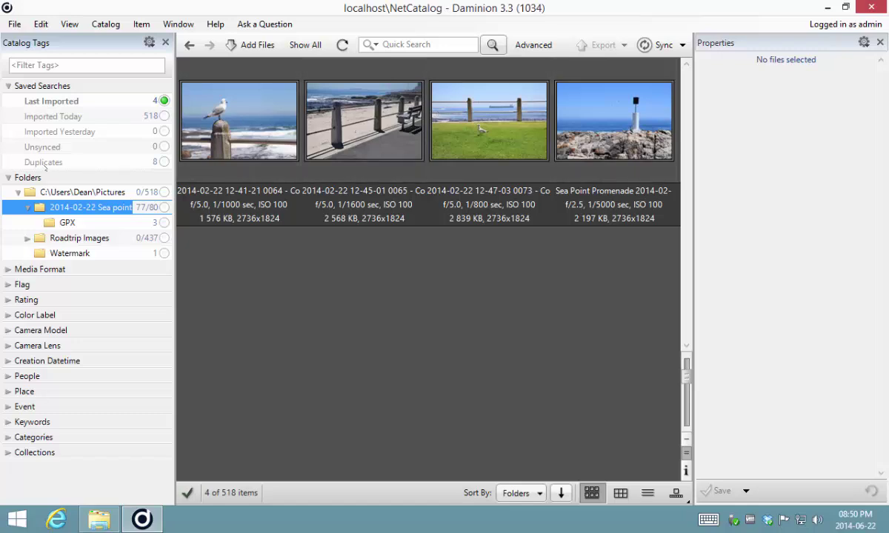
Show the Duplicates results with thumbnails enlarged to two per row
left_click(164, 163)
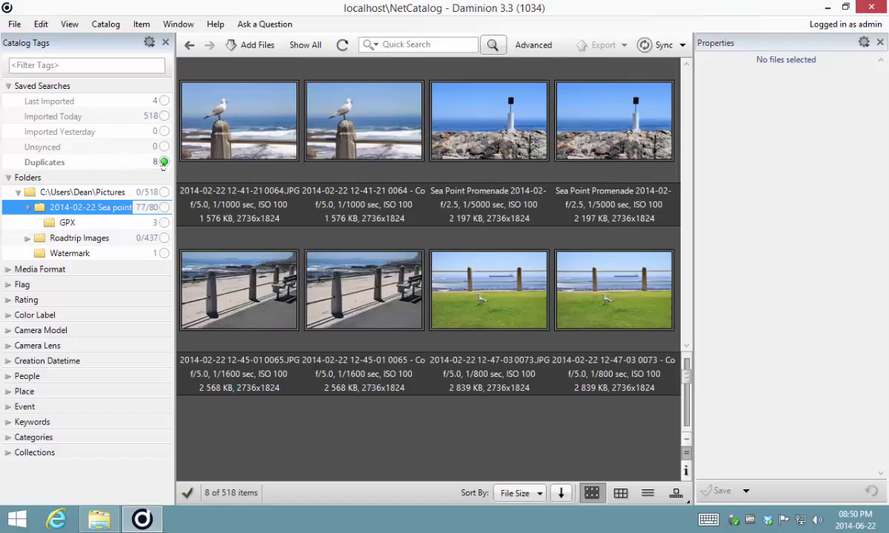
left_click(42, 162)
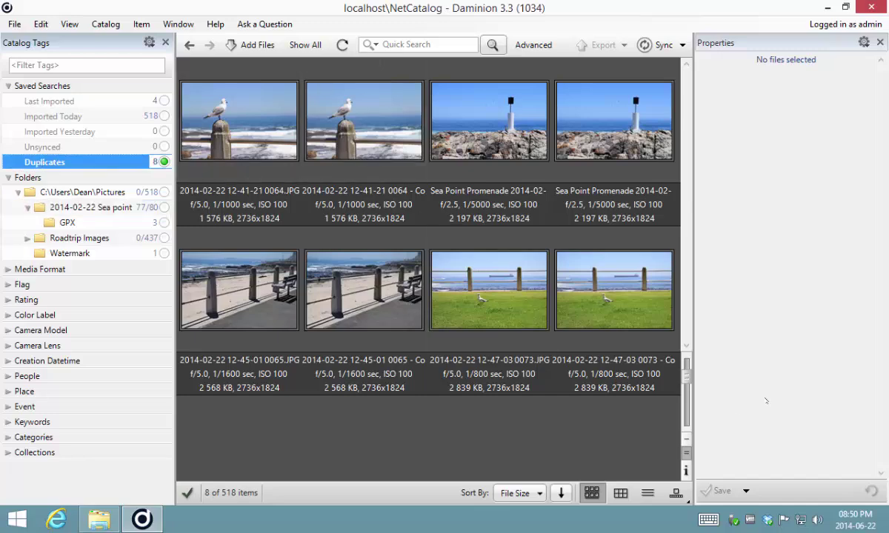
left_click_drag(686, 379, 687, 423)
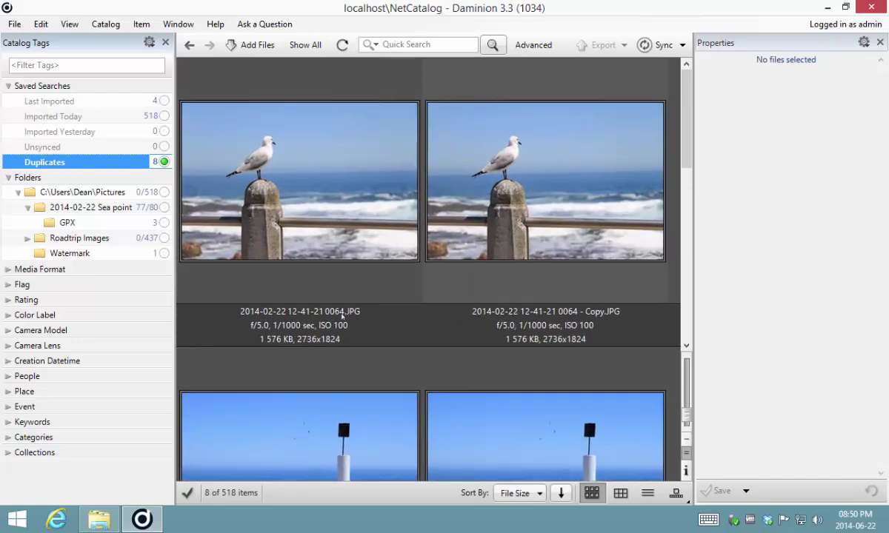
Delete the four '- Copy' photos from the catalog and from disk
left_click(356, 222)
left_click(531, 173)
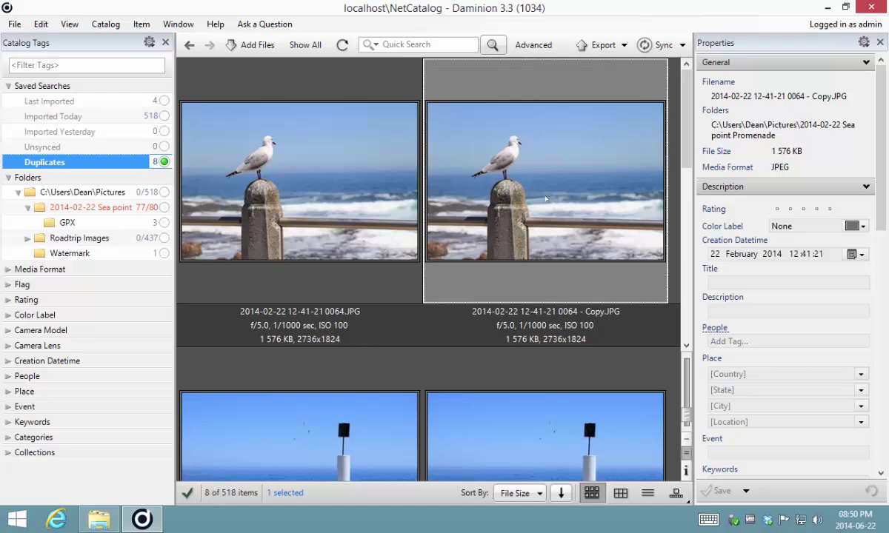
scroll(554, 155, "down", 4)
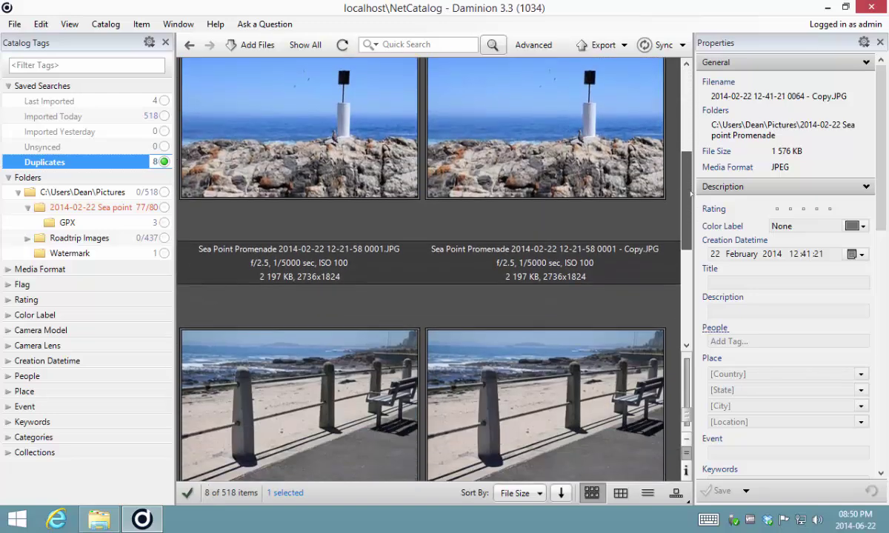
left_click(555, 155, "ctrl")
left_click(544, 385, "ctrl")
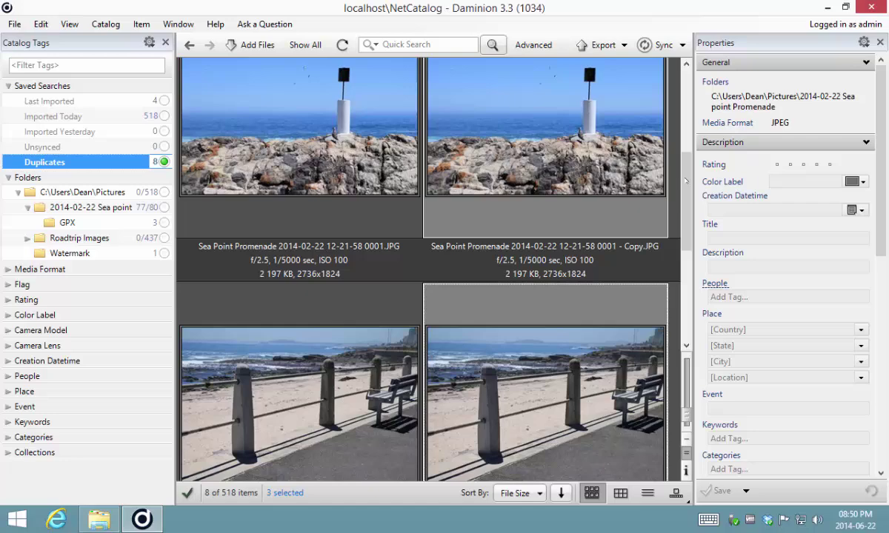
scroll(644, 264, "up", 4)
left_click(524, 263, "ctrl")
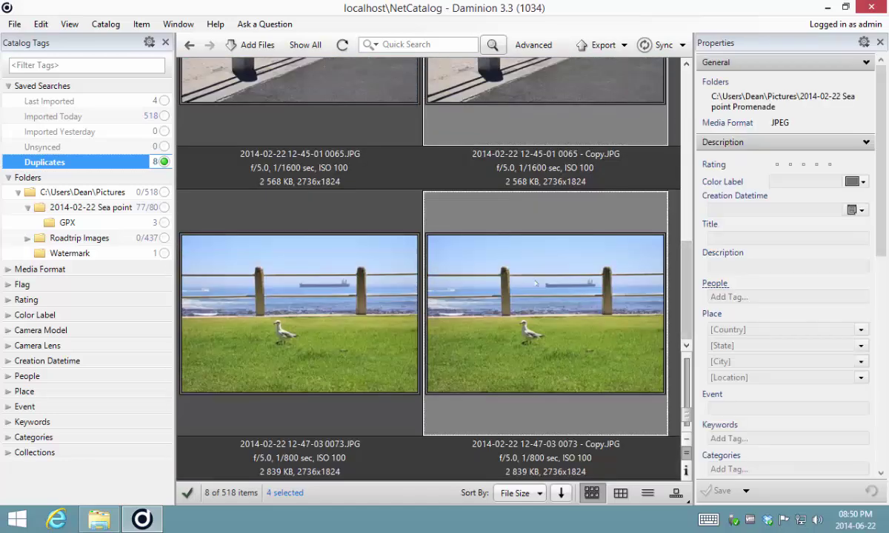
right_click(532, 285)
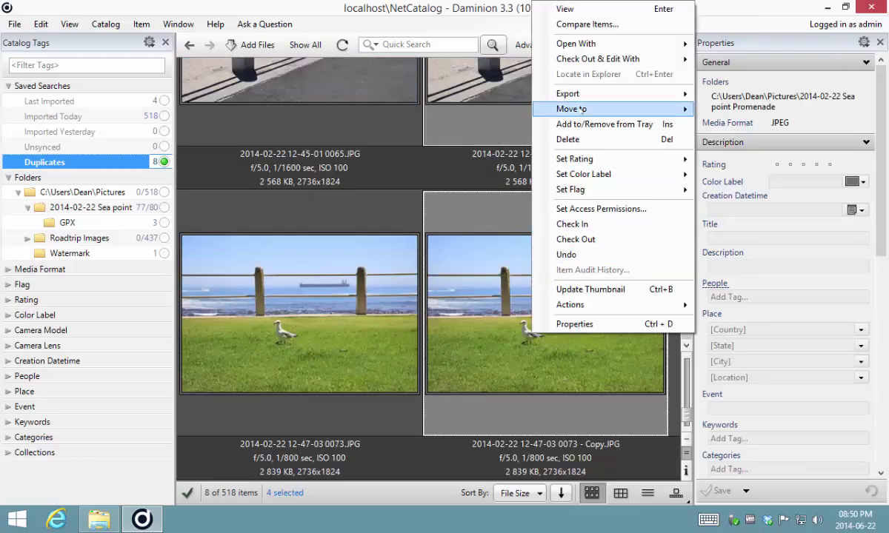
left_click(568, 139)
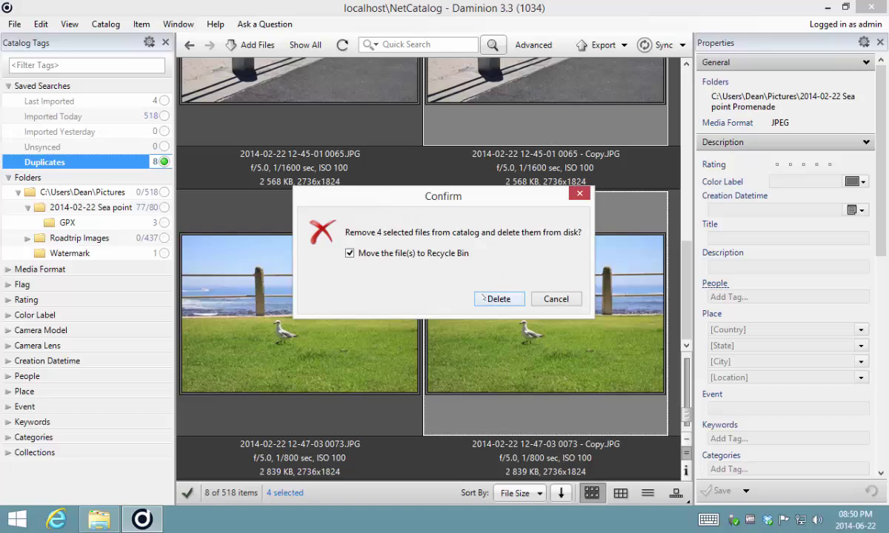
left_click(486, 299)
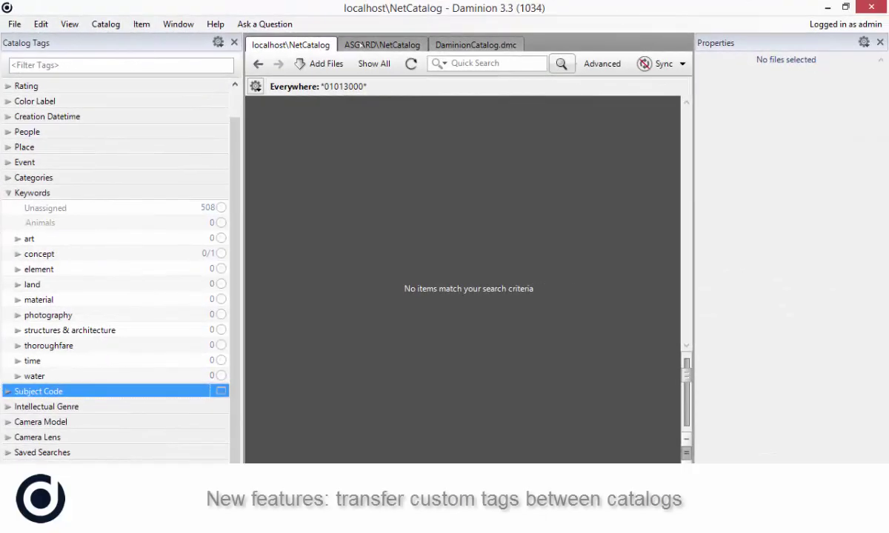
Switch to the DaminionCatalog.dmc catalog and open its custom tags manager
left_click(382, 45)
left_click(459, 46)
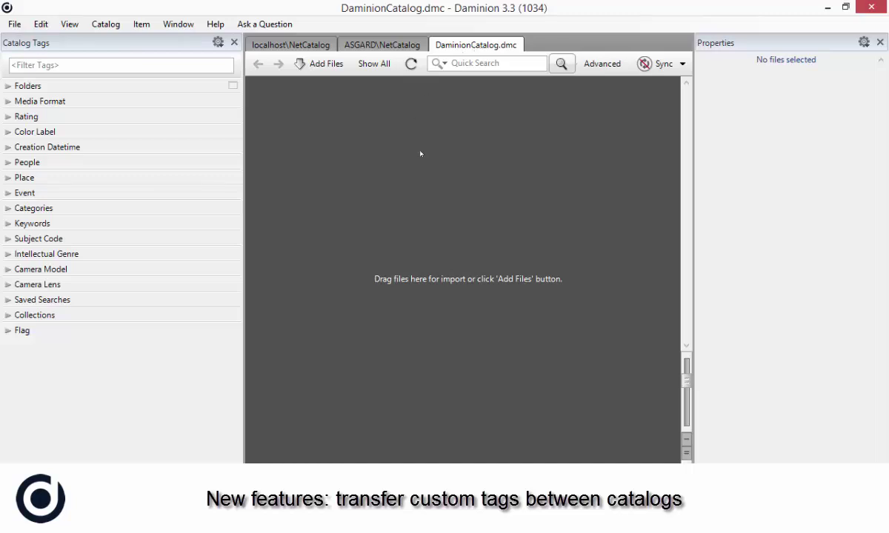
left_click(105, 23)
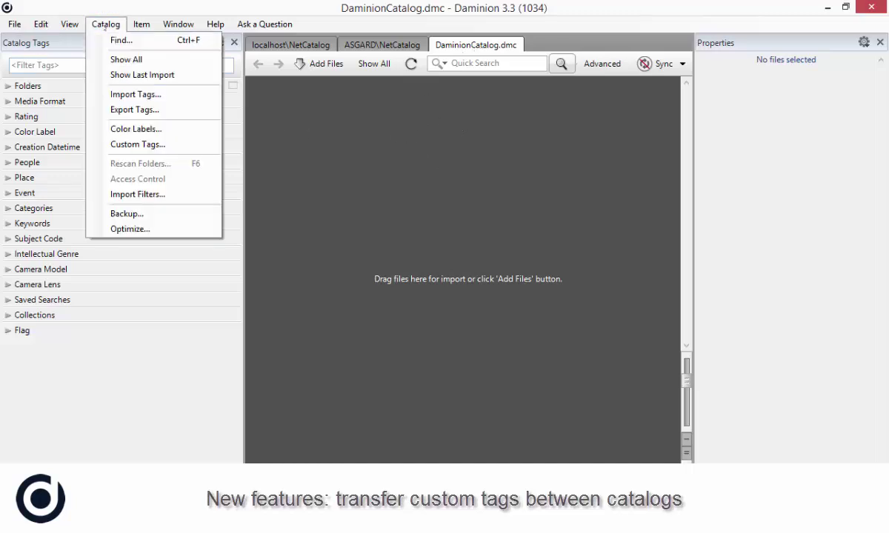
left_click(138, 145)
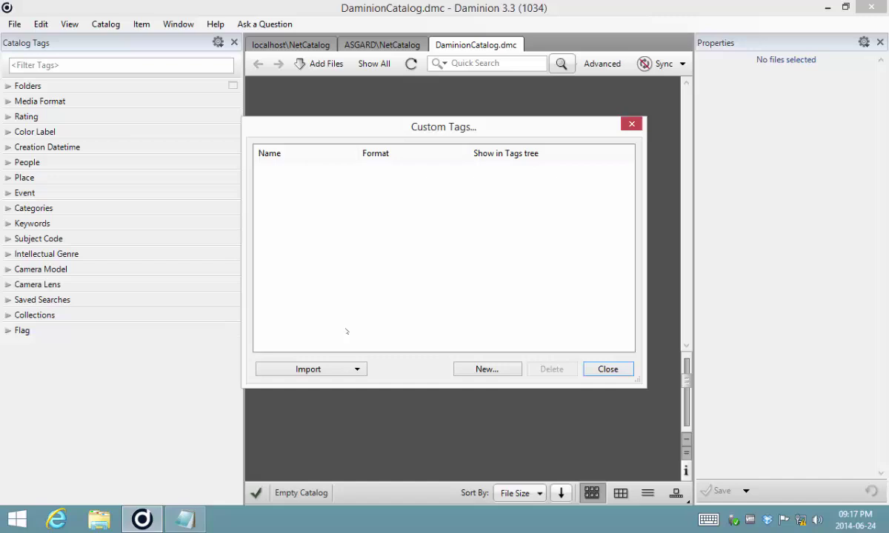
Create a custom text tag 'Watermarks' allowing multiple, hierarchical values
left_click(511, 369)
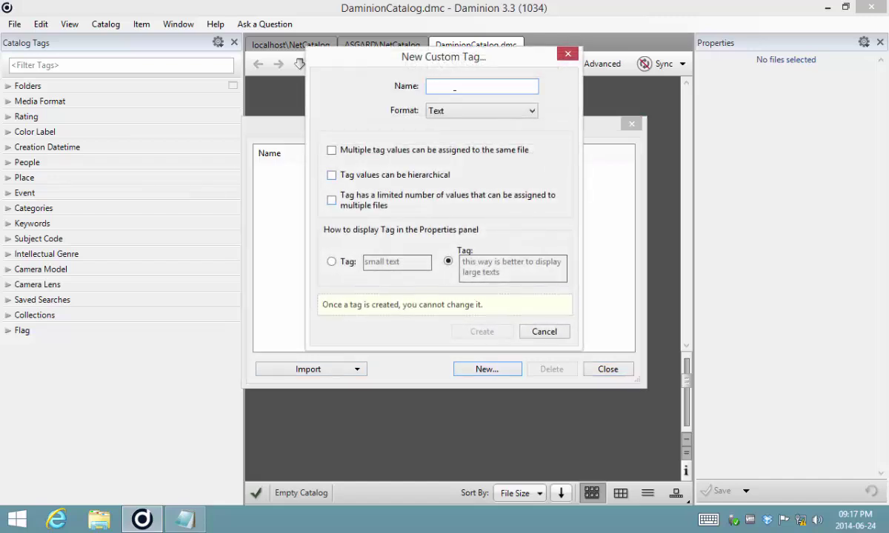
type("Waterm")
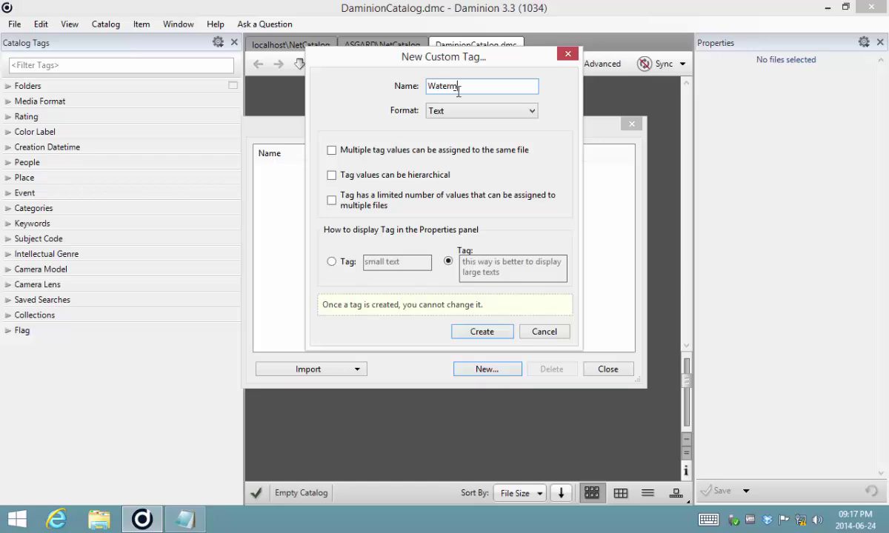
type("arkr")
key("BackSpace")
type("ks")
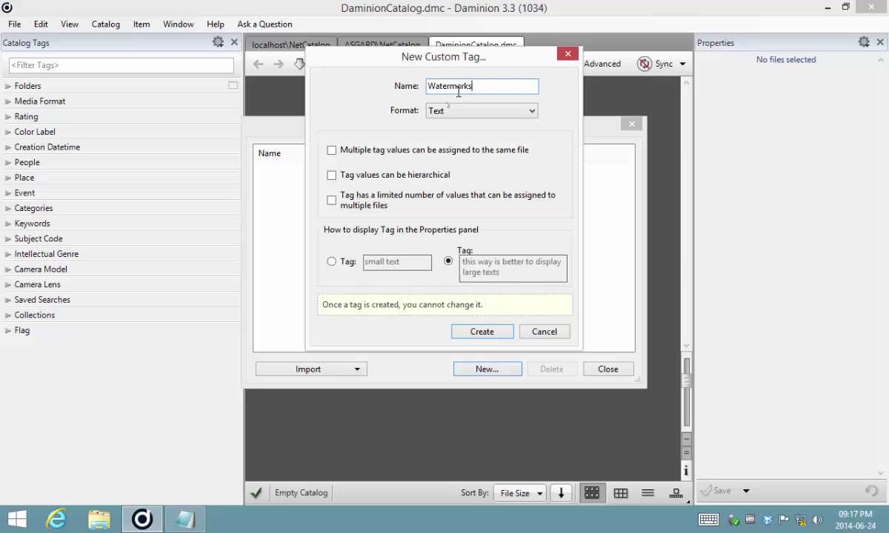
left_click(331, 150)
left_click(331, 175)
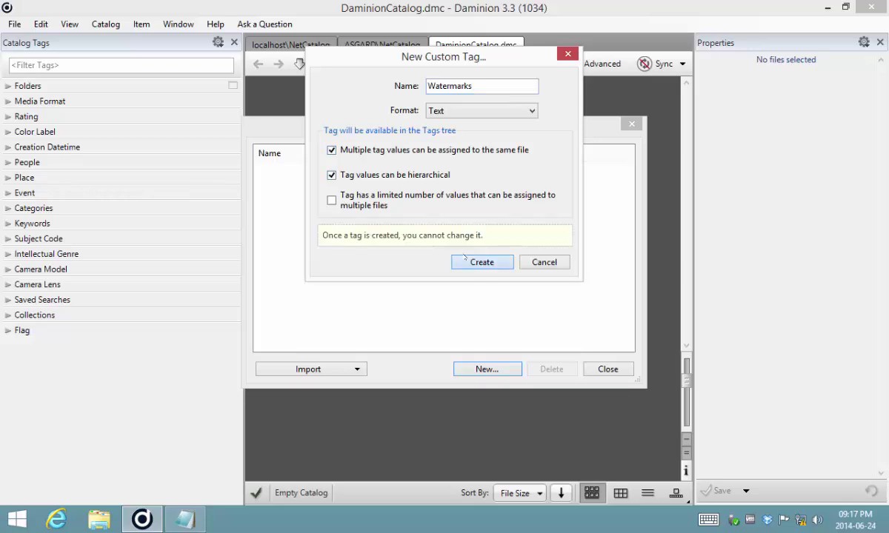
left_click(481, 262)
left_click(280, 170)
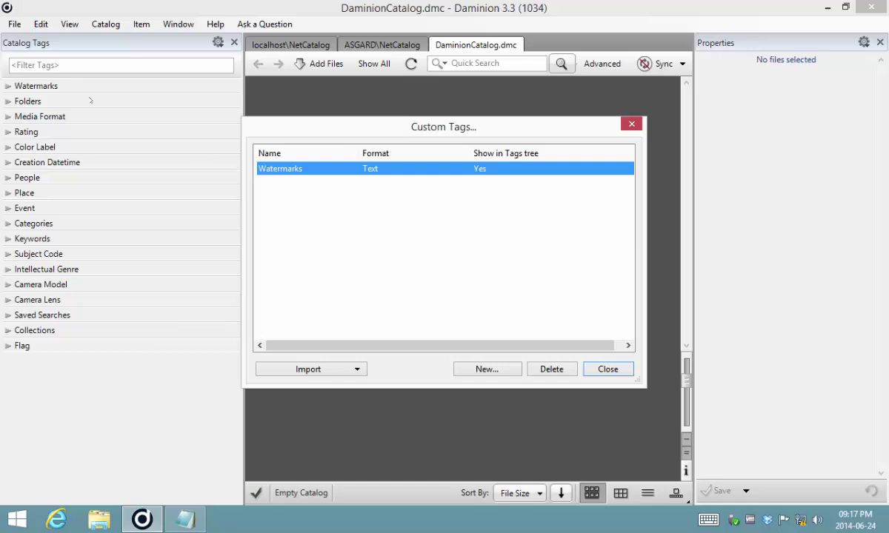
Close the tag manager, switch to localhost\NetCatalog and open its custom tags manager
left_click(607, 370)
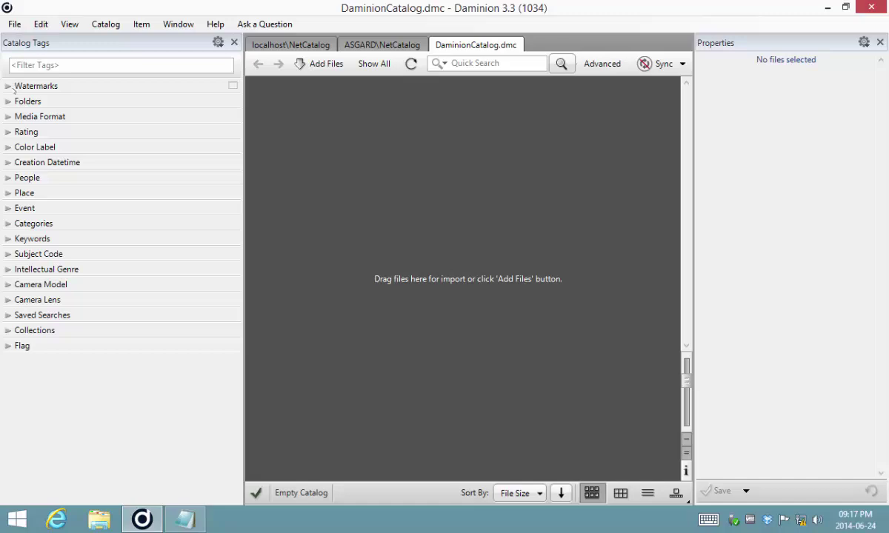
left_click(8, 86)
left_click(8, 86)
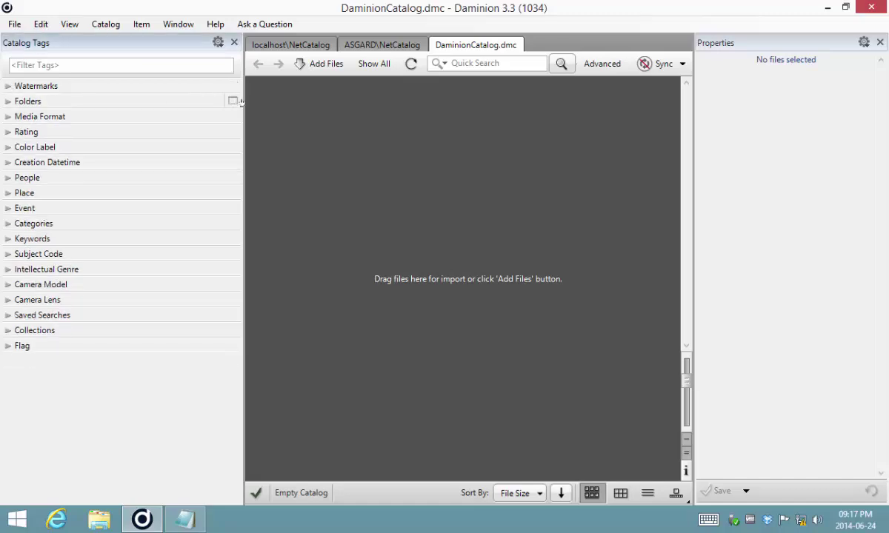
left_click(357, 45)
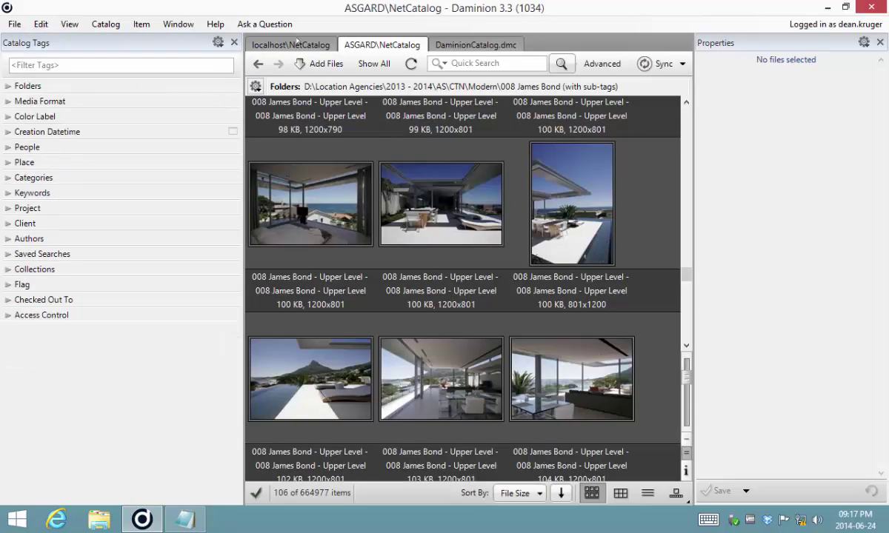
left_click(330, 42)
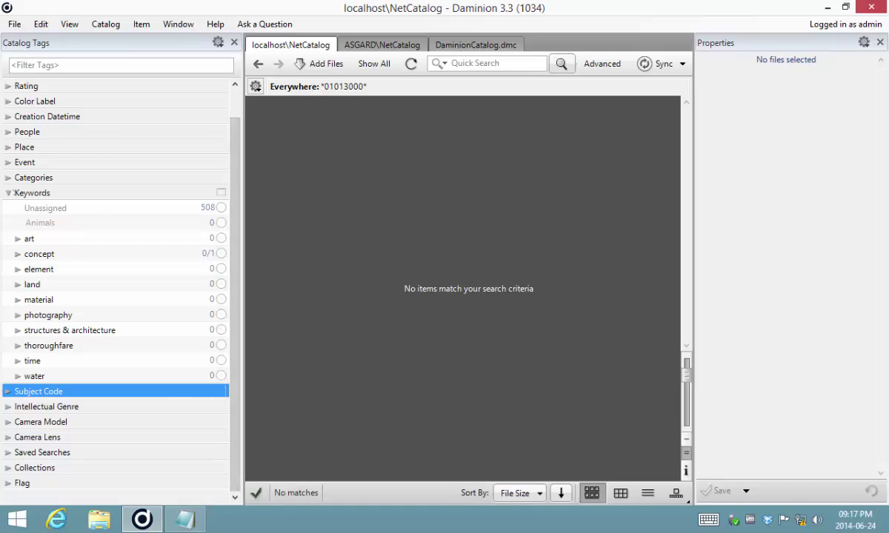
left_click(9, 193)
left_click(105, 24)
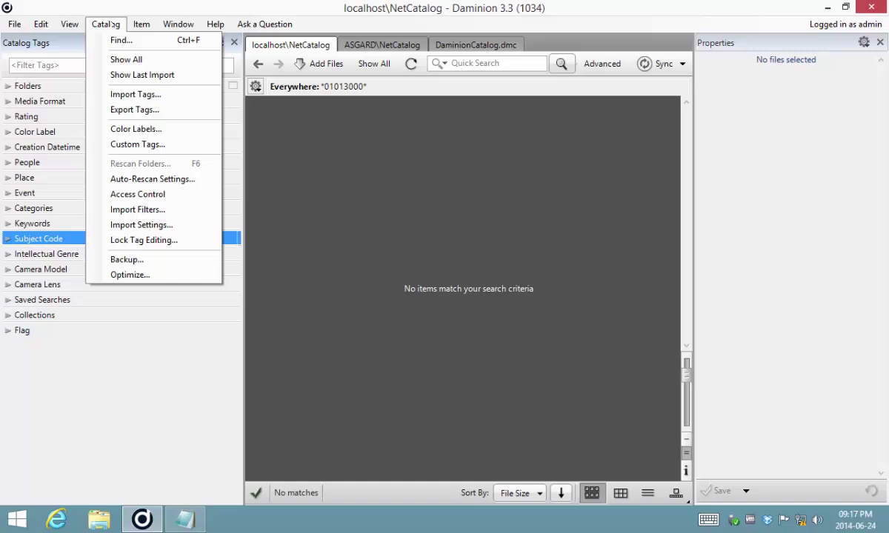
left_click(138, 145)
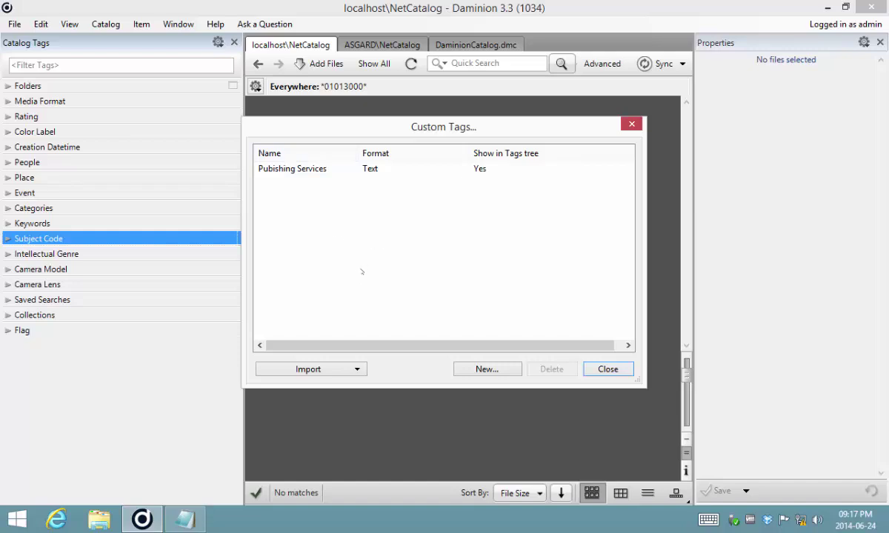
Import the Watermarks tag from DaminionCatalog.dmc and close the manager
left_click(310, 171)
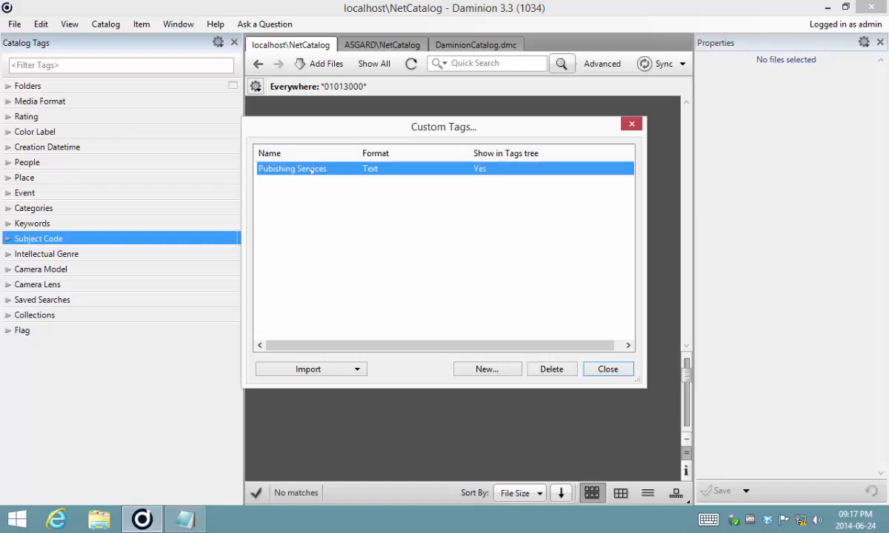
left_click(311, 371)
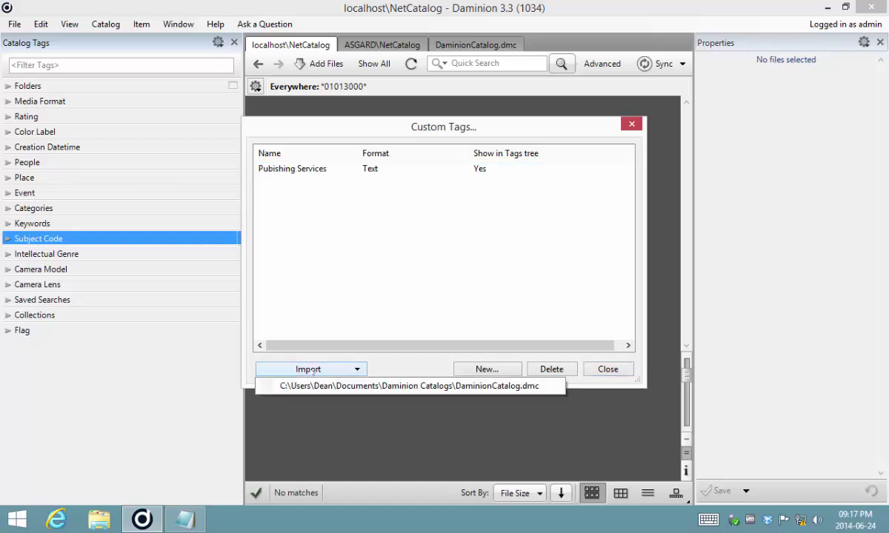
left_click(408, 386)
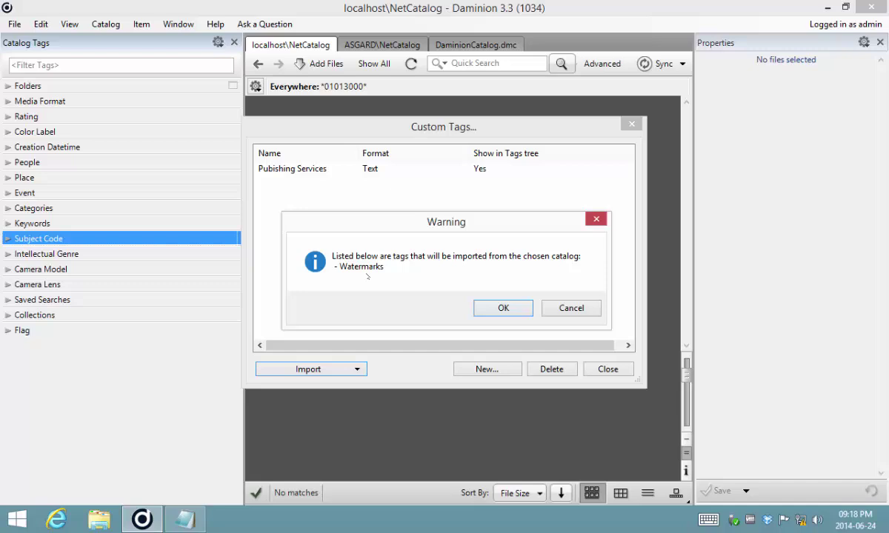
left_click(482, 306)
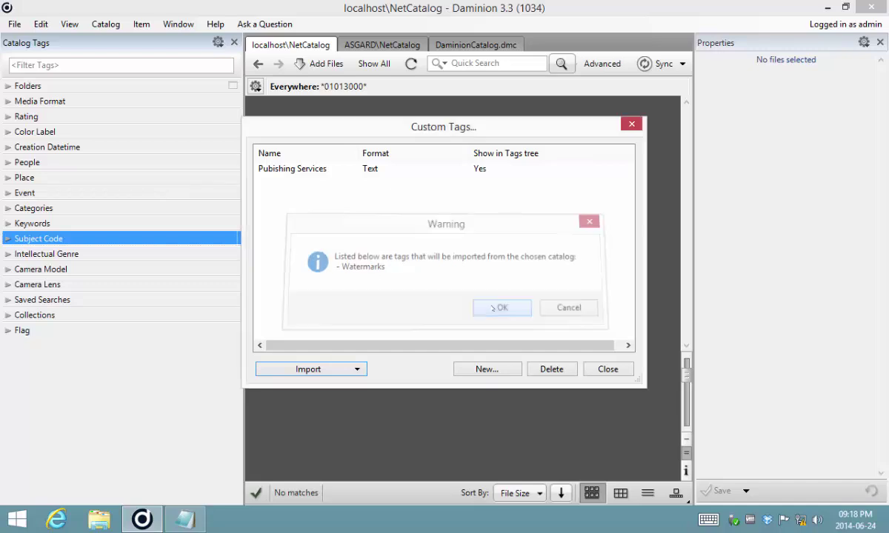
left_click(607, 369)
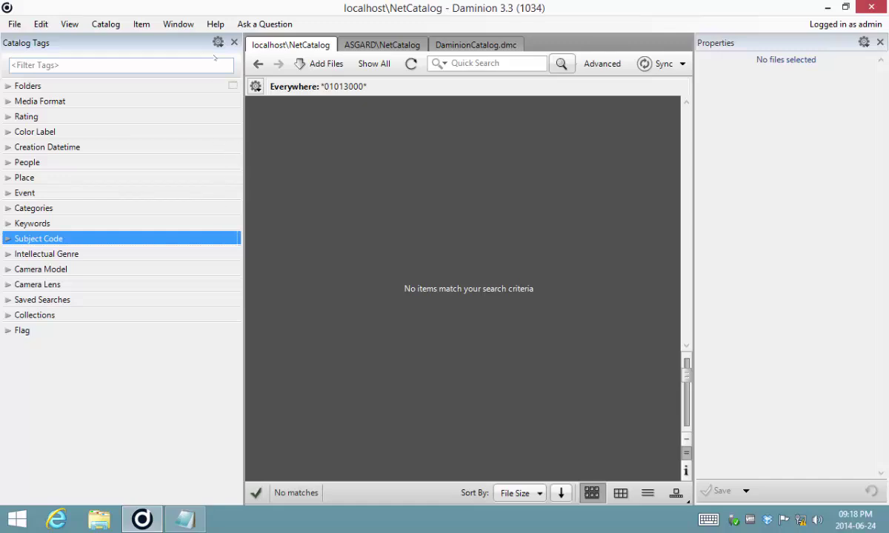
Tick Watermarks under Custom in the General preset's Edit Preset dialog and save
left_click(217, 42)
left_click(174, 117)
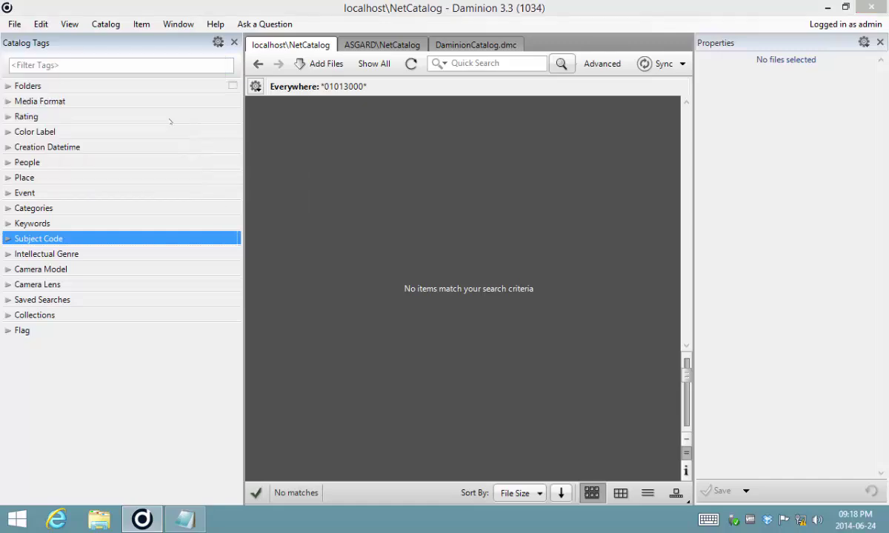
left_click_drag(293, 149, 293, 285)
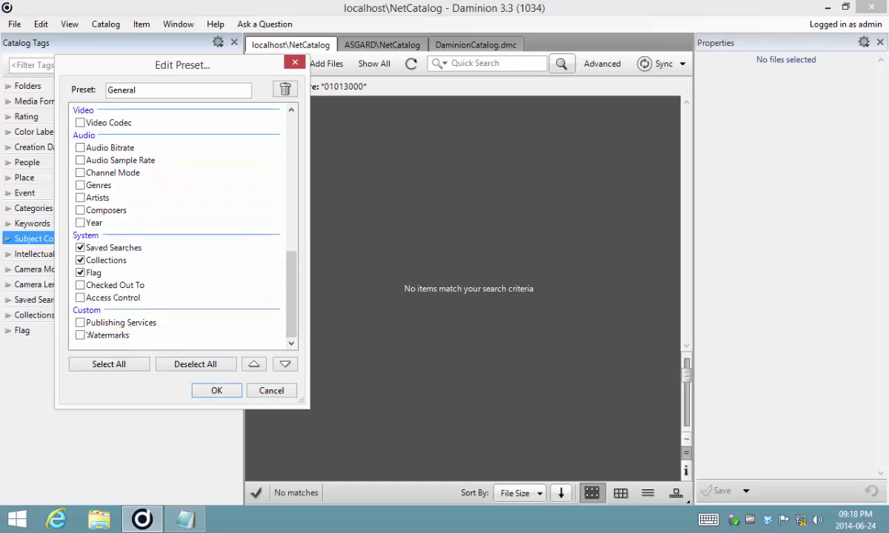
left_click(80, 336)
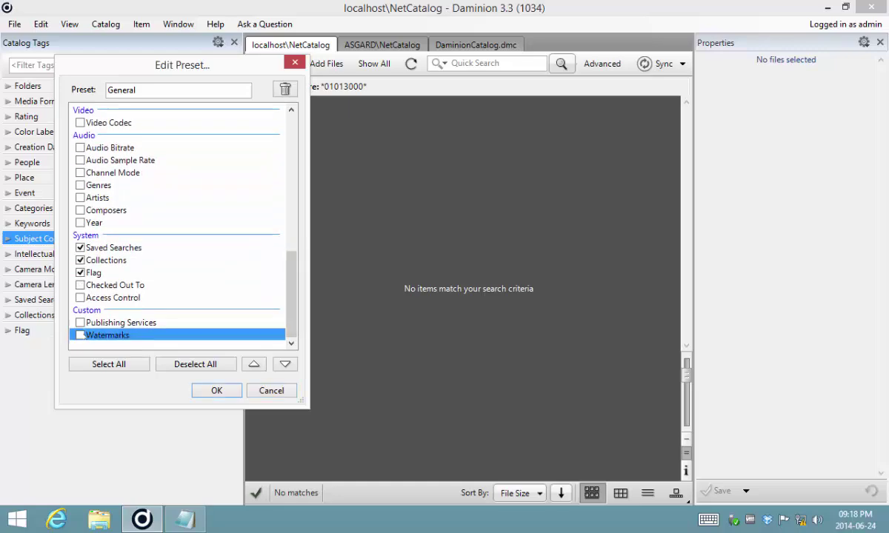
left_click(215, 390)
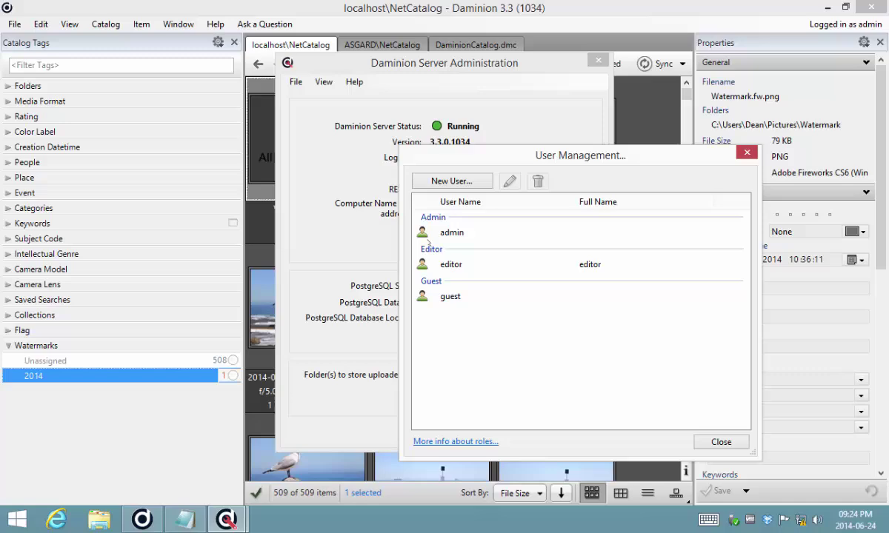
Close the User Management dialog and the Daminion Server Administration window
left_click(717, 442)
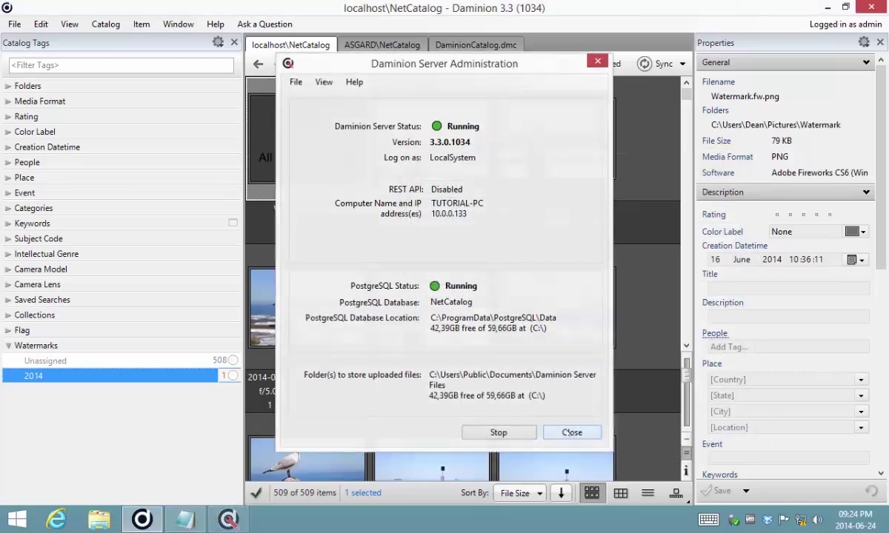
left_click(572, 434)
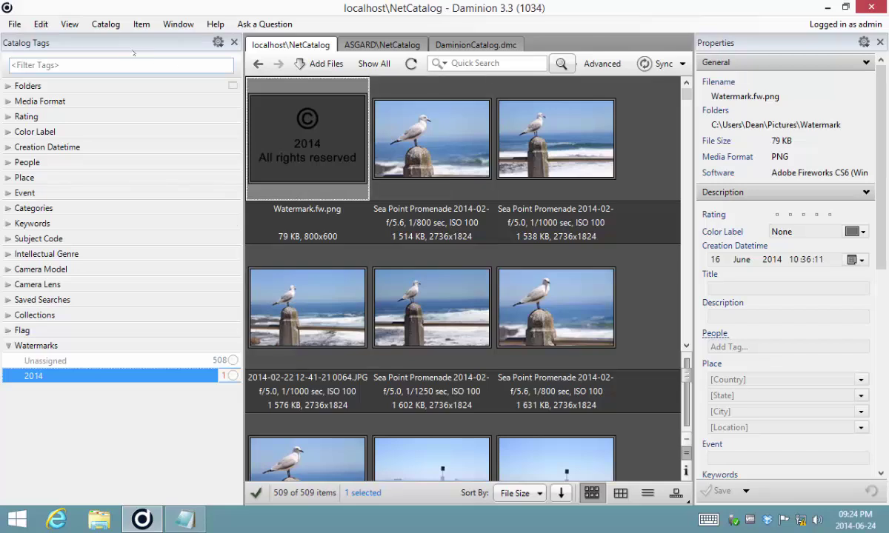
Lock editing of Keywords, Categories, Subject Code, Intellectual Genre and Scene, then close the dialog
left_click(105, 24)
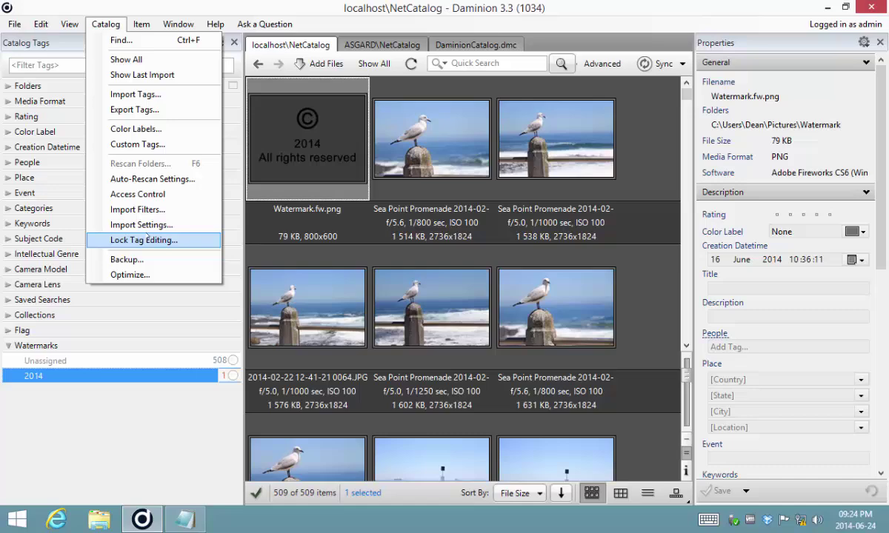
left_click(145, 239)
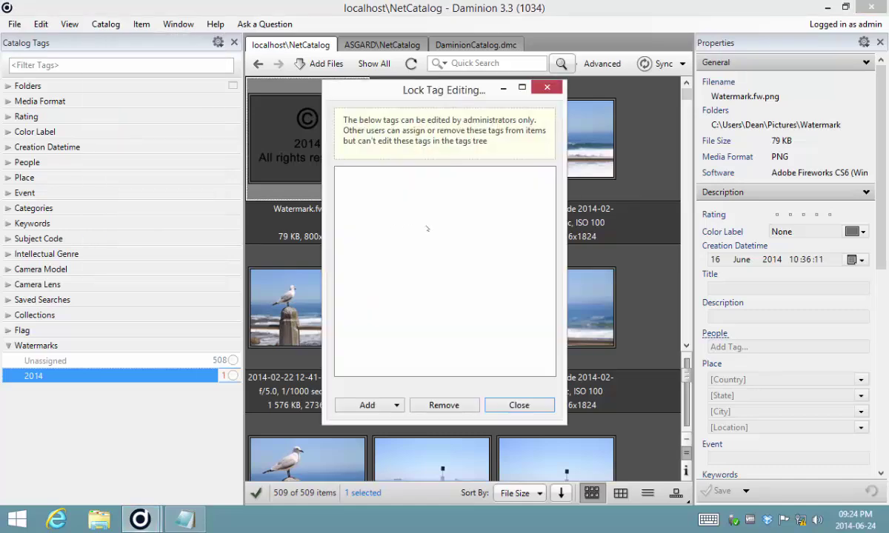
left_click(397, 406)
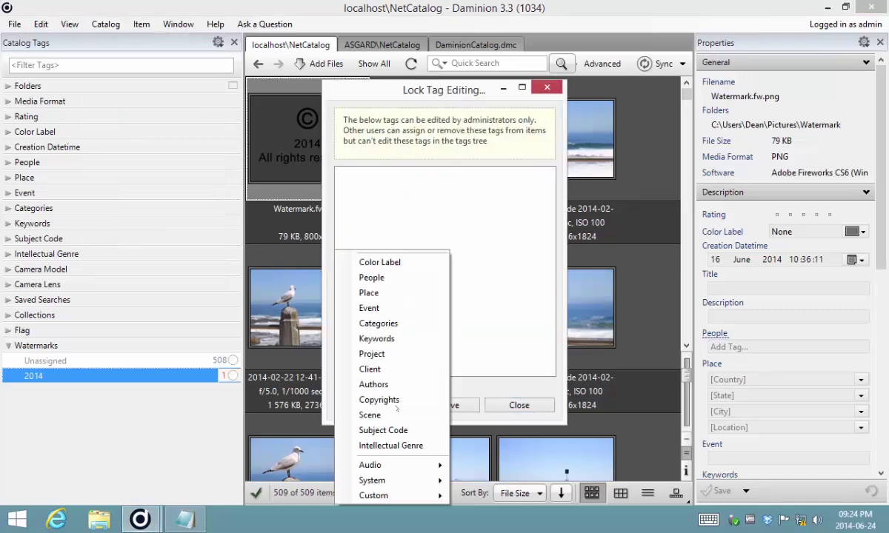
left_click(393, 339)
left_click(395, 405)
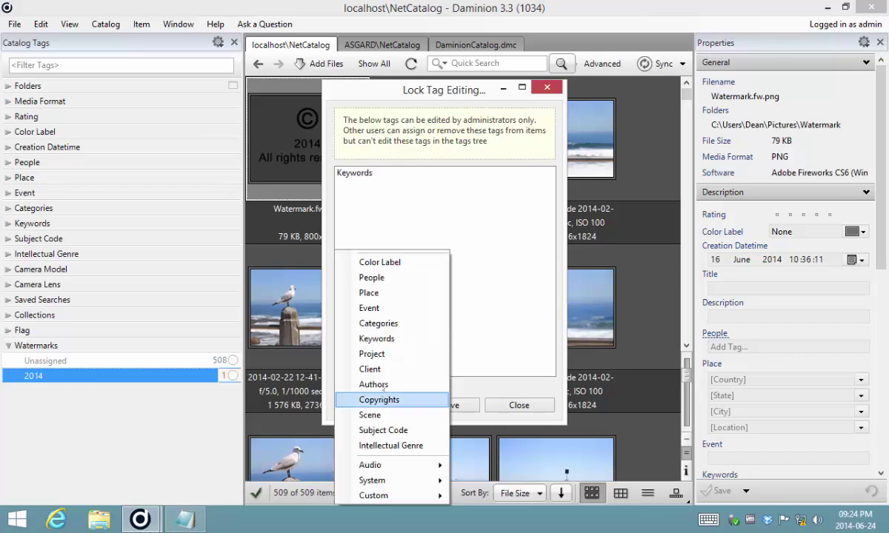
left_click(379, 323)
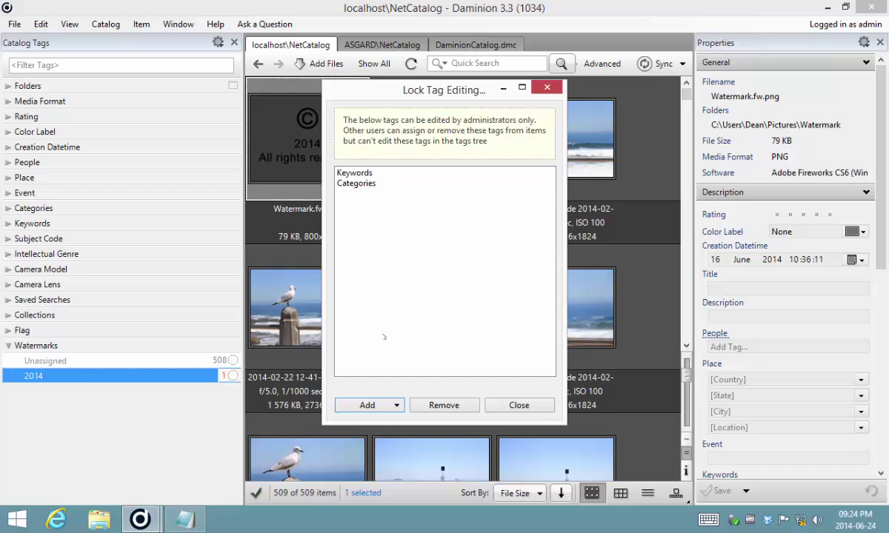
left_click(378, 407)
left_click(389, 428)
left_click(379, 409)
left_click(381, 445)
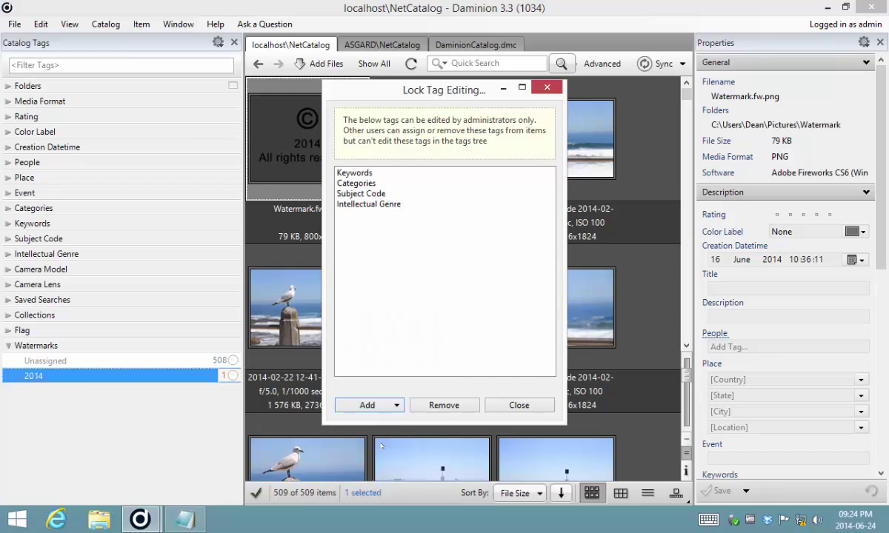
left_click(383, 407)
left_click(426, 411)
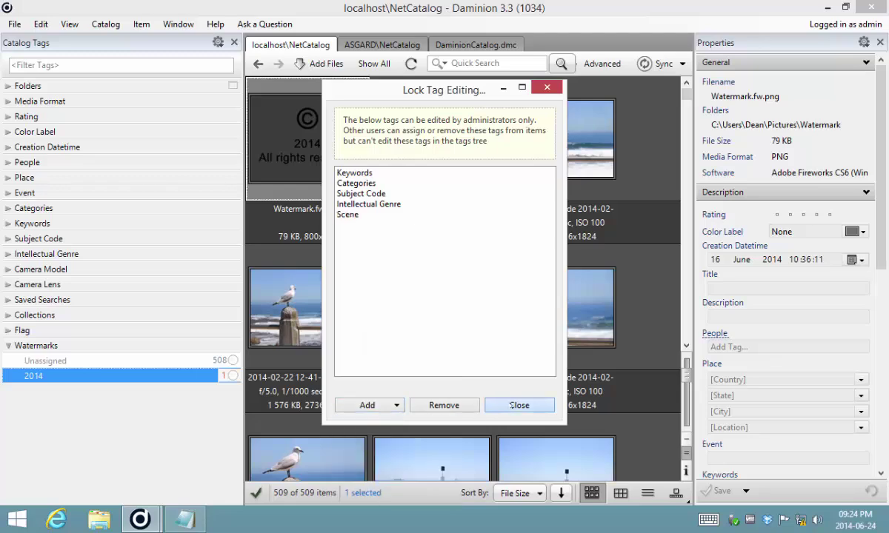
left_click(511, 404)
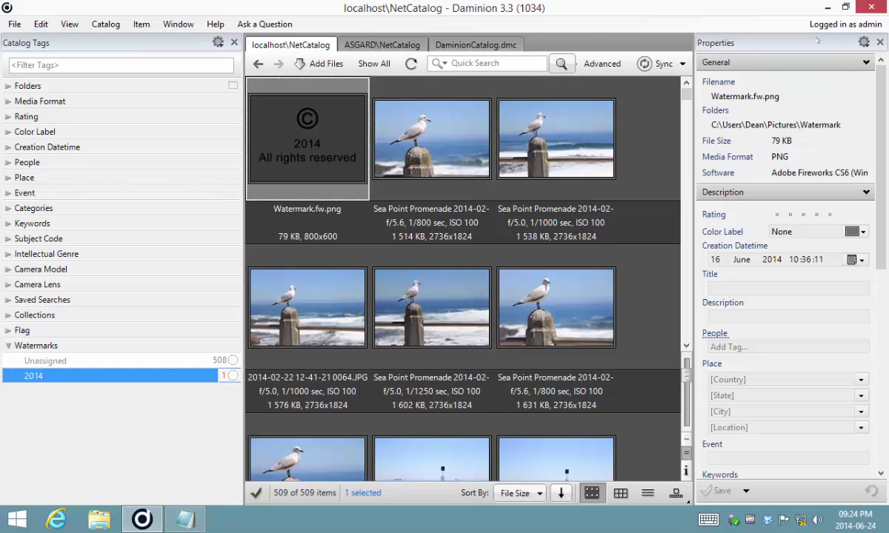
Sign out of the shared catalog and reopen localhost\NetCatalog from the recent catalogs list
left_click(844, 24)
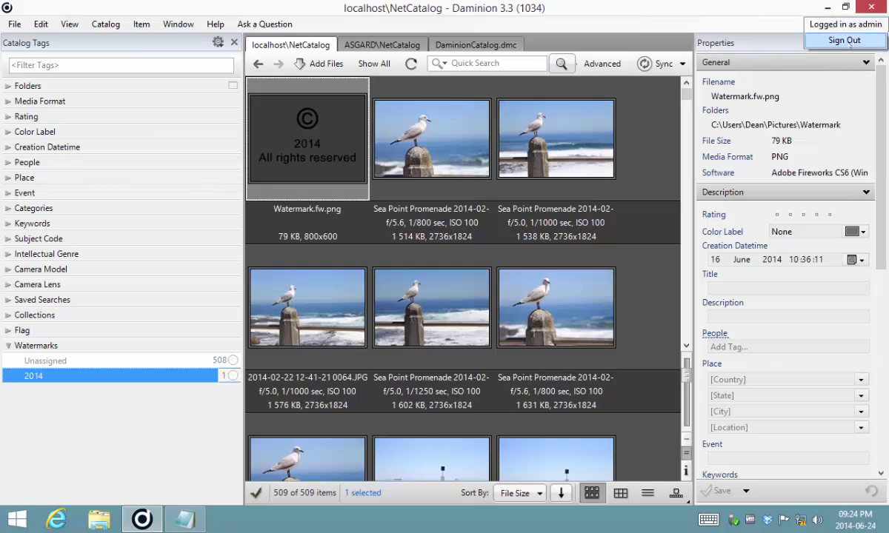
left_click(844, 41)
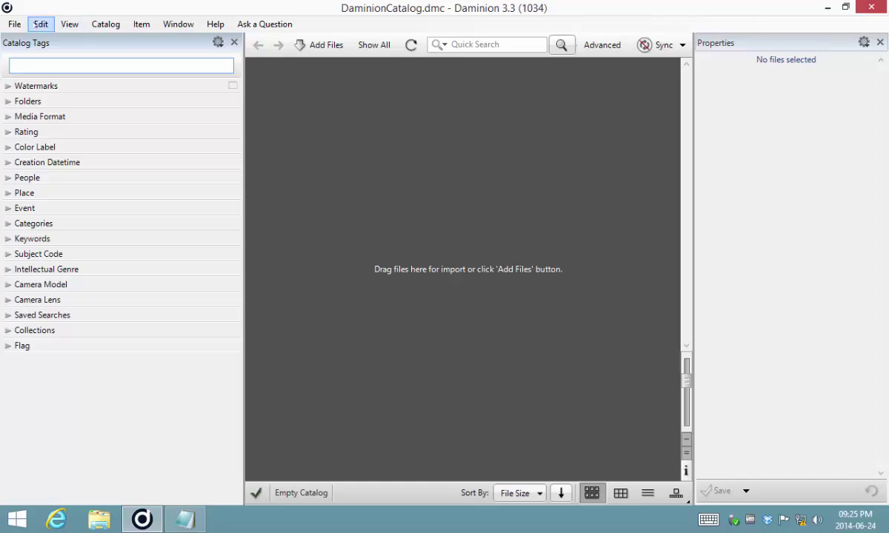
left_click(15, 25)
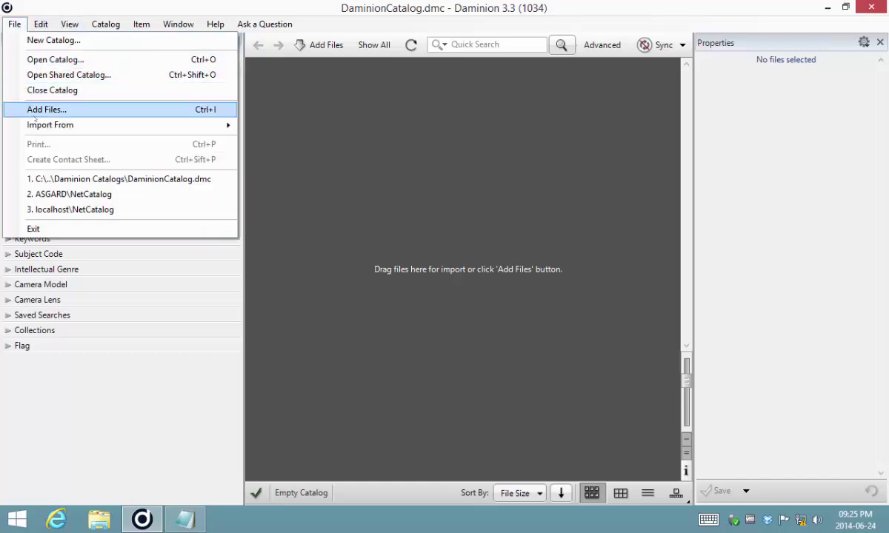
left_click(109, 212)
Enter the editor account's user name and password and tick Remember me
double_click(456, 206)
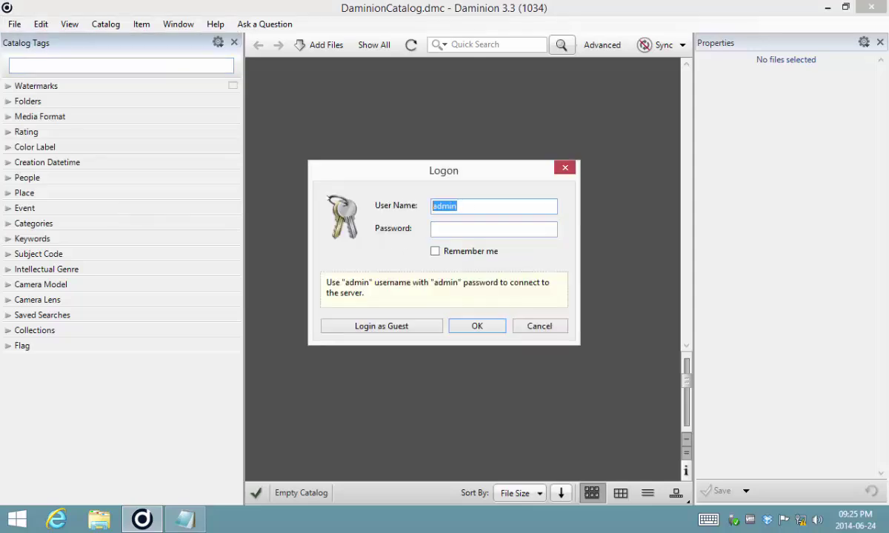
type("editoreditor")
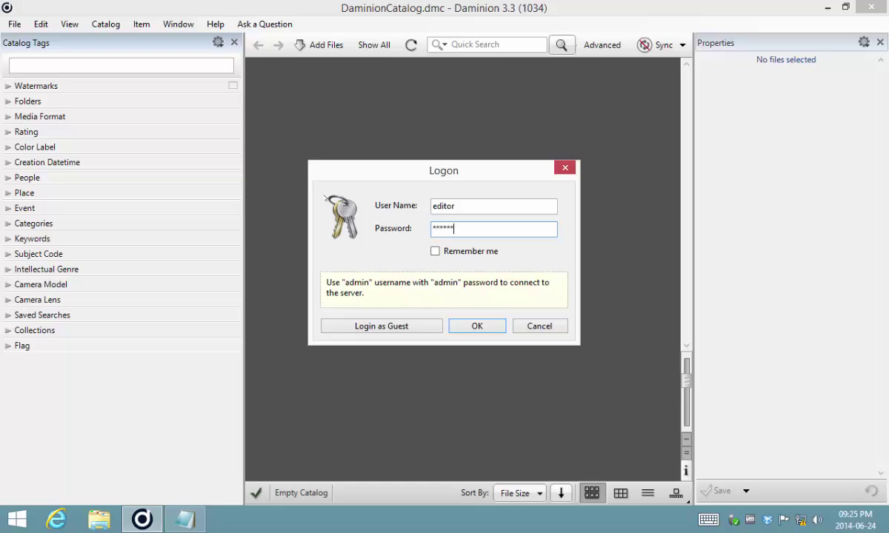
key("Tab")
key("space")
Log in to the server catalog, then expand Collections and Categories to select Animals And Pets
key("Return")
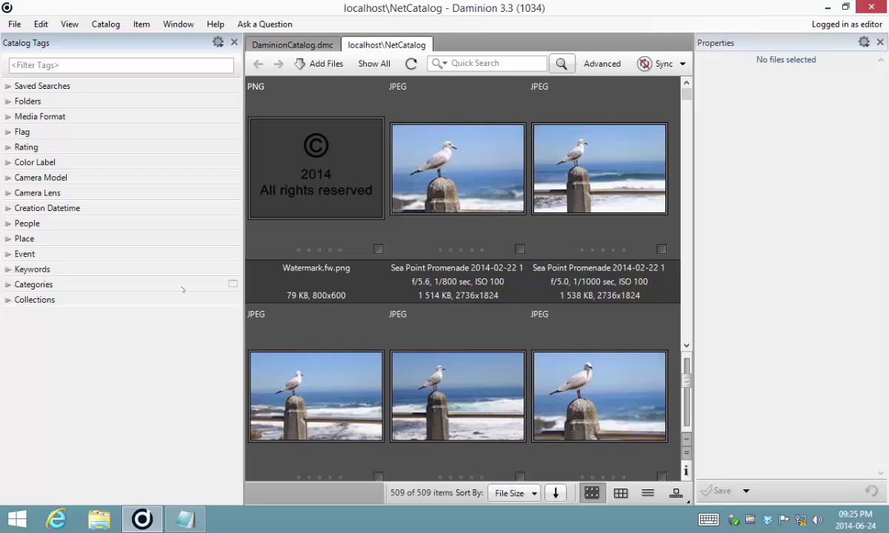
left_click(8, 301)
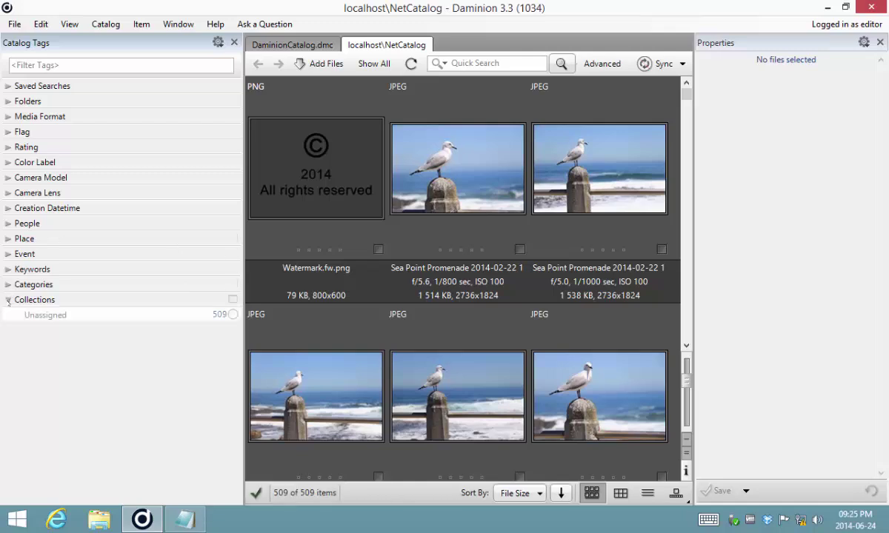
left_click(8, 285)
left_click(55, 331)
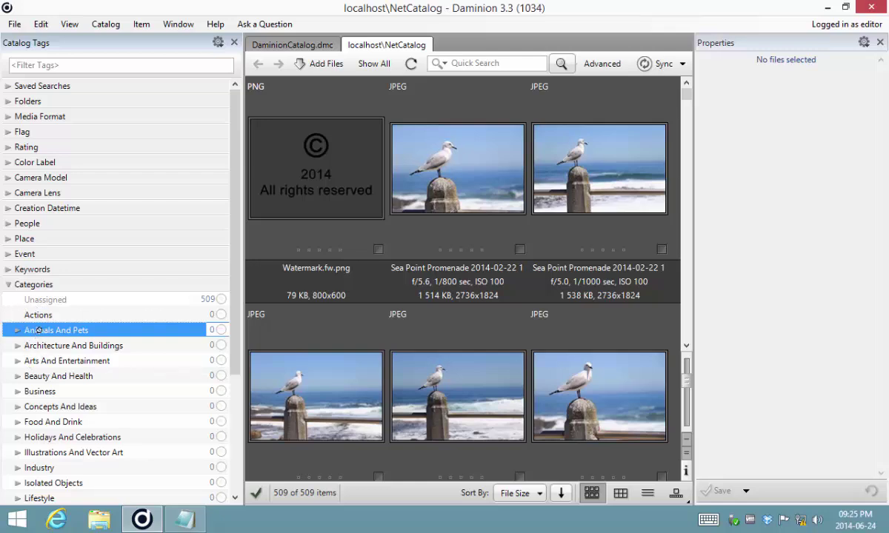
Switch the tag panel to Assign Tags mode, back to Filter Items, then collapse Categories
right_click(57, 332)
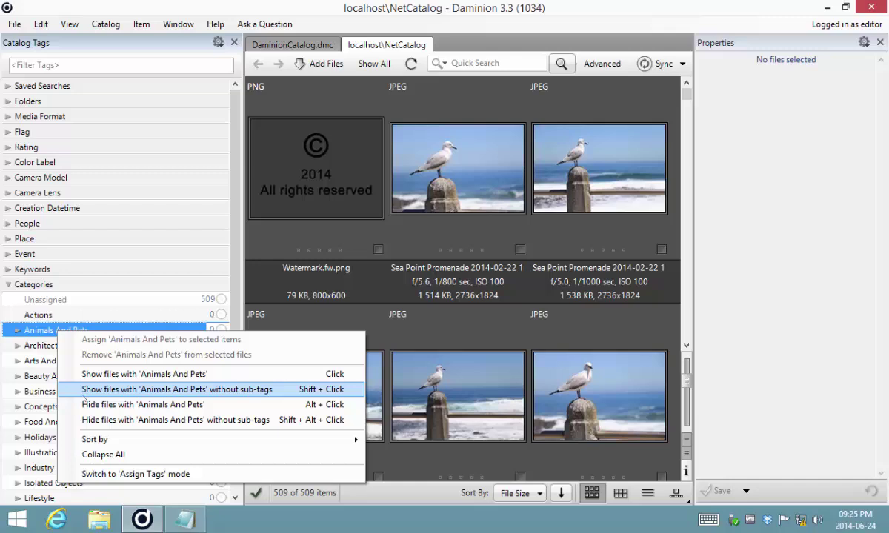
left_click(119, 474)
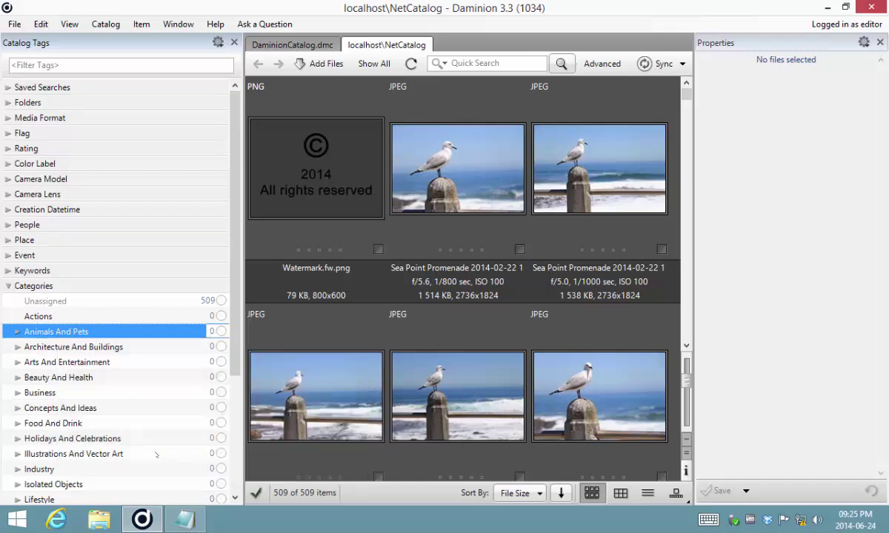
right_click(74, 334)
left_click(133, 479)
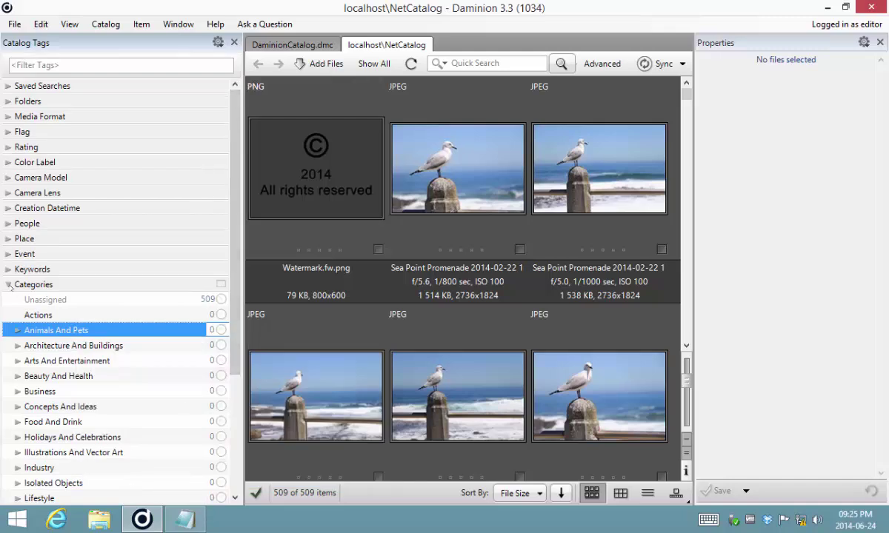
left_click(8, 285)
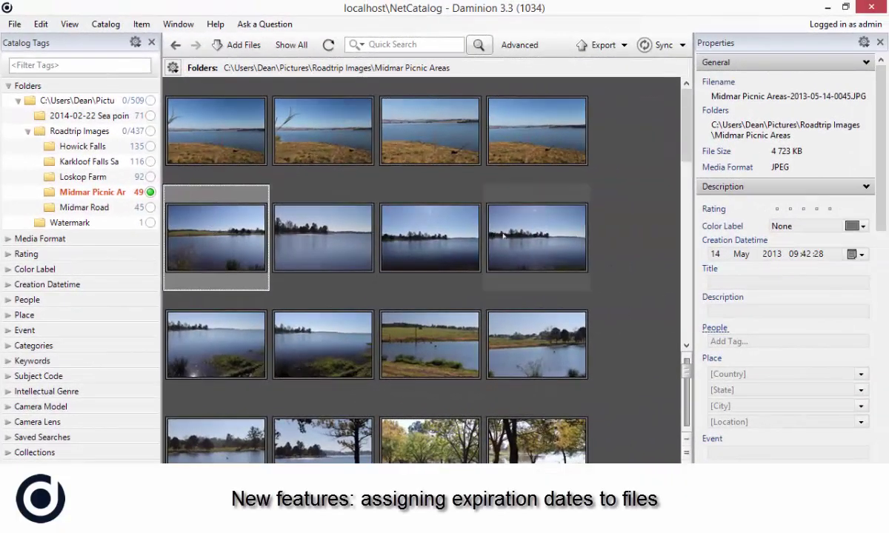
Select the first three second-row photos and show the License Expiration Date property
left_click(418, 239, "shift")
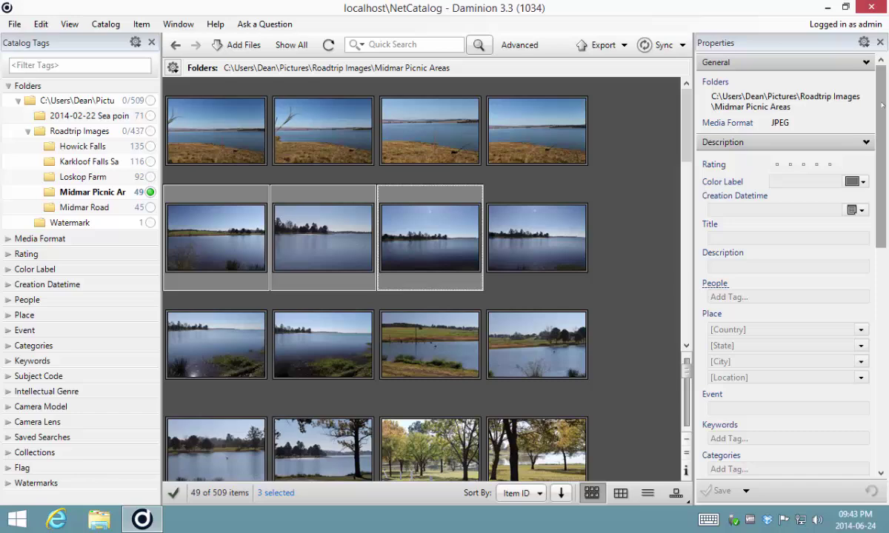
left_click(864, 63)
left_click(763, 87)
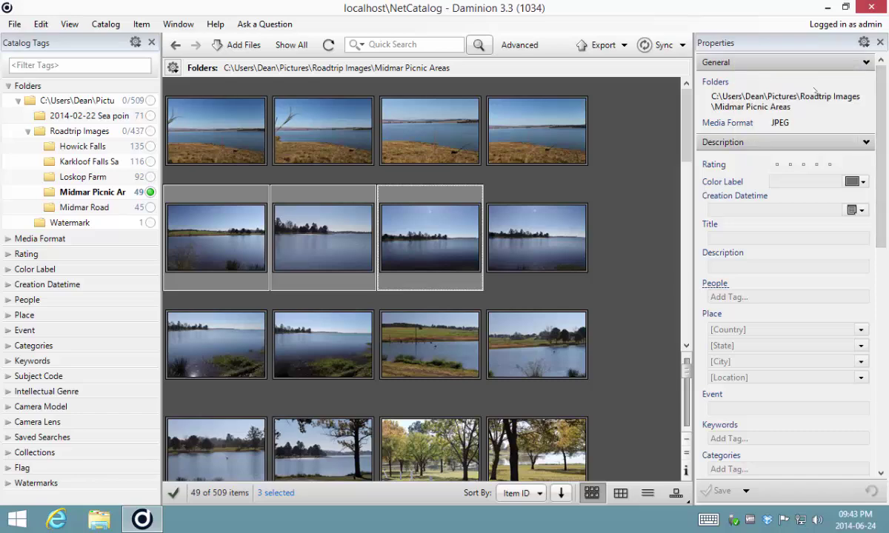
scroll(519, 193, "down", 10)
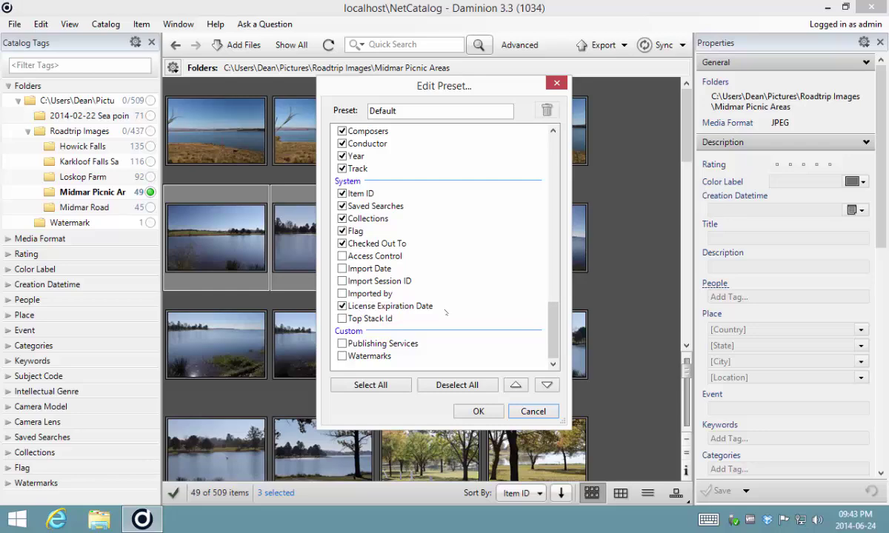
left_click(477, 412)
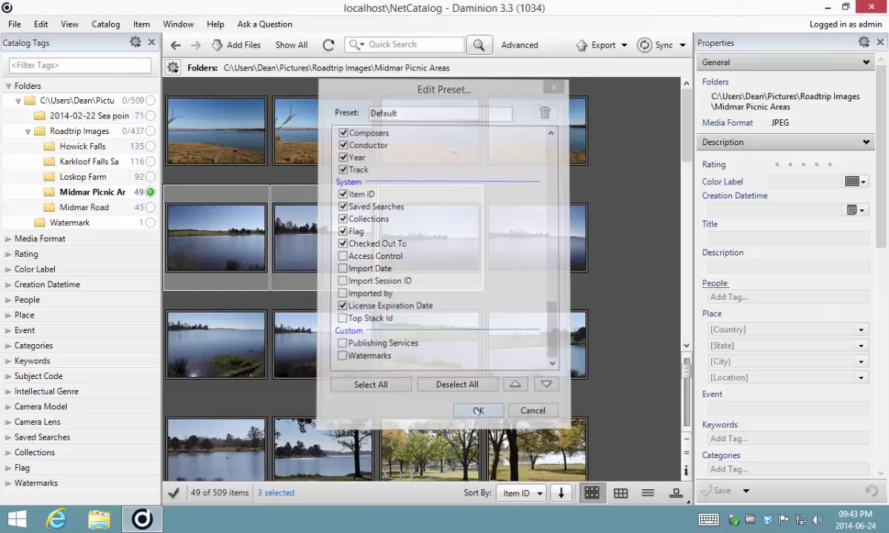
Set their License Expiration Date to 1 May 2014 and save
scroll(730, 410, "down", 10)
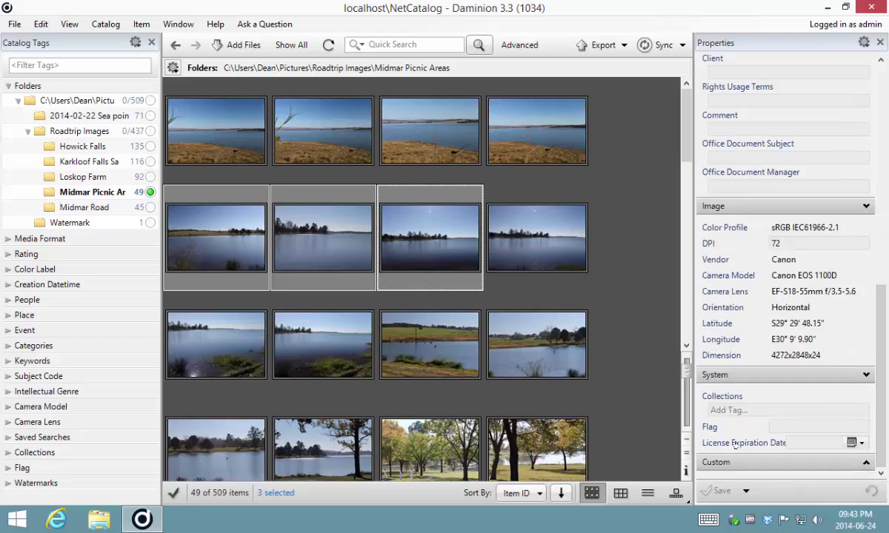
left_click(854, 443)
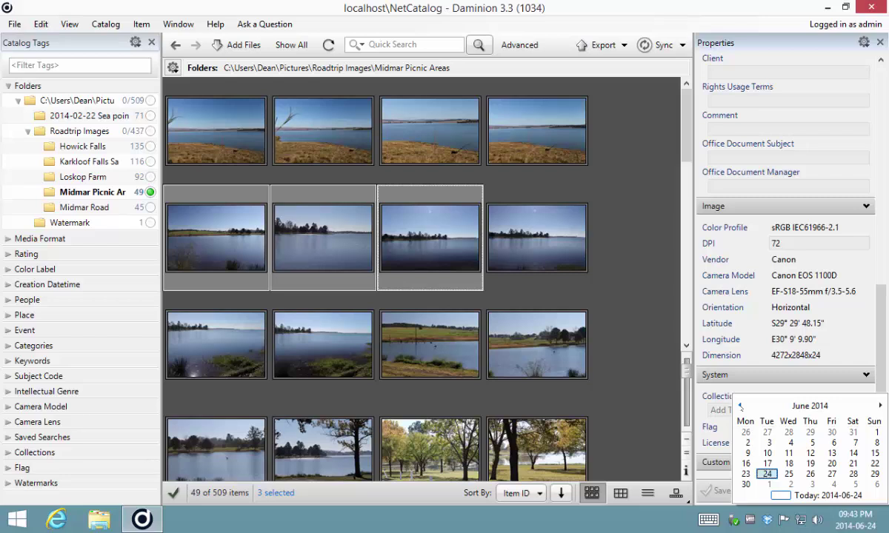
left_click(740, 407)
left_click(811, 433)
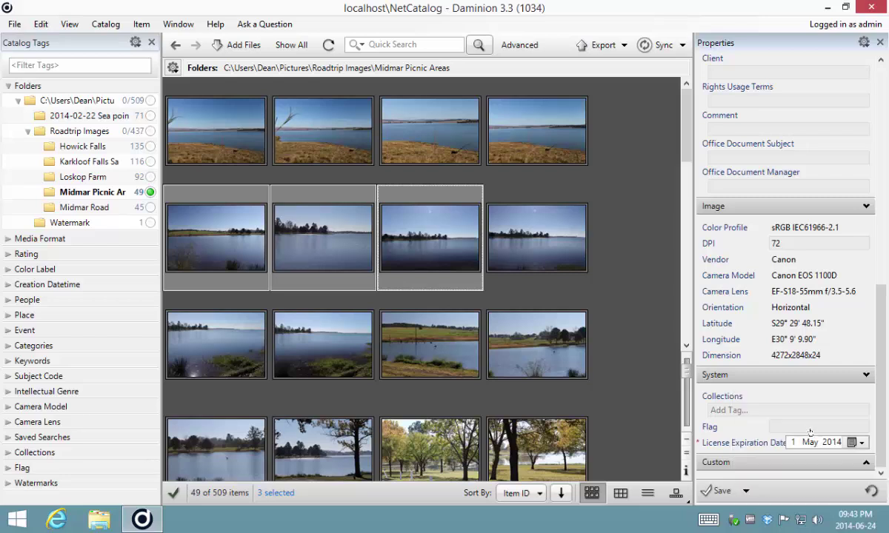
key("ctrl+s")
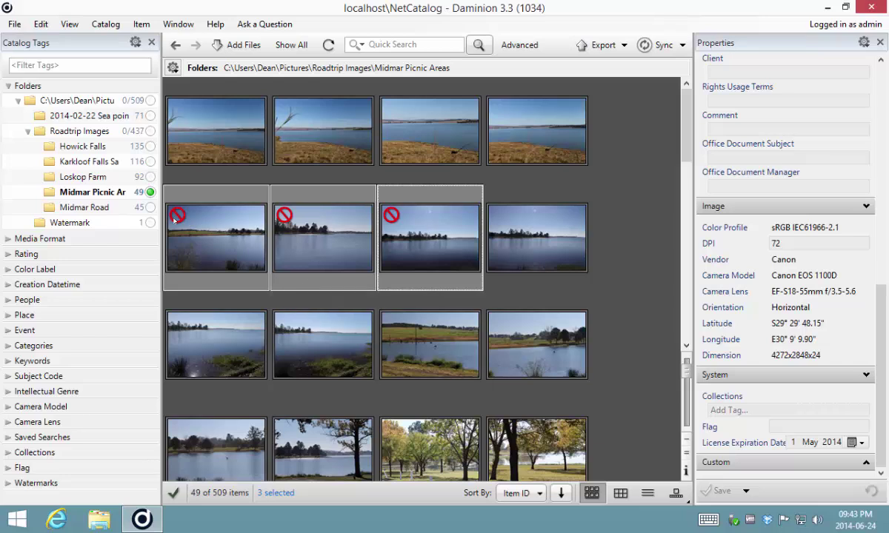
Select the four photos in the second row of thumbnails
mouse_move(177, 216)
left_click(204, 146)
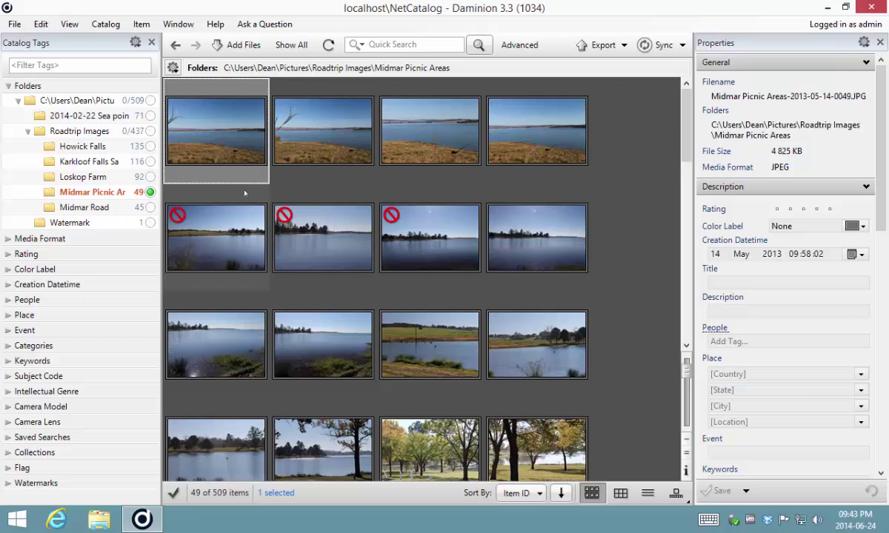
left_click(210, 223)
left_click(534, 252, "shift")
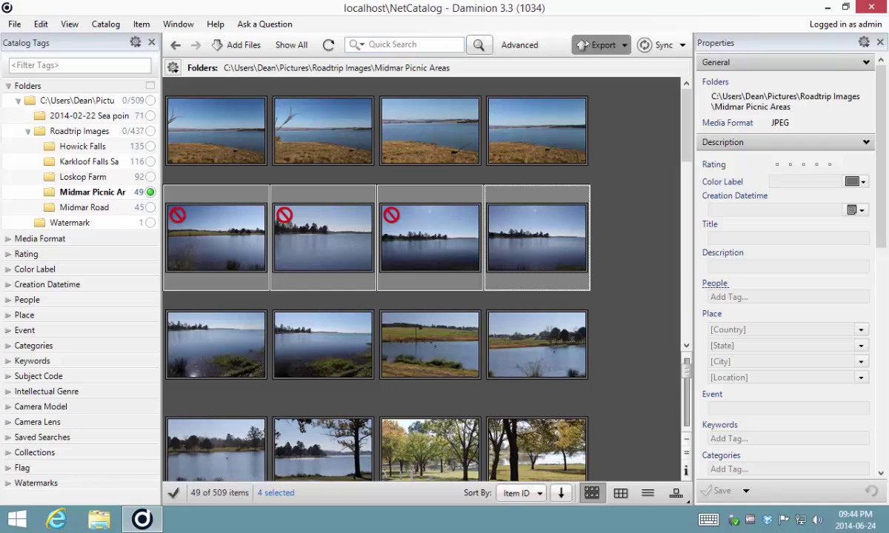
Export them with Copy to Folder into a custom folder named 'Lake Export'
left_click(584, 45)
left_click(557, 64)
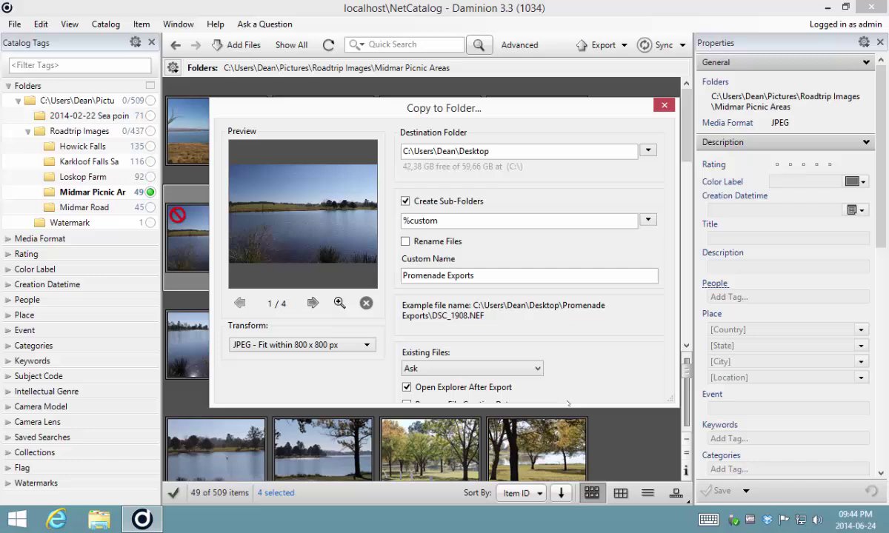
key("Tab")
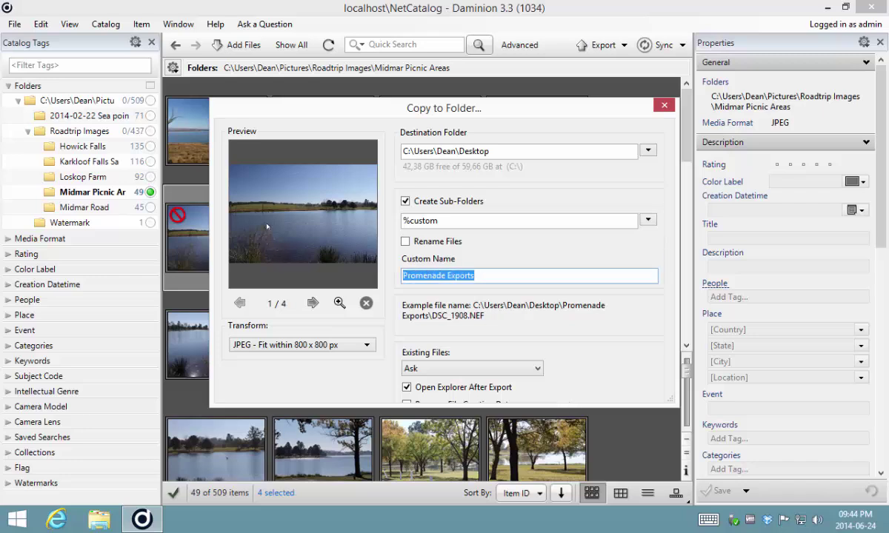
type("Lake E")
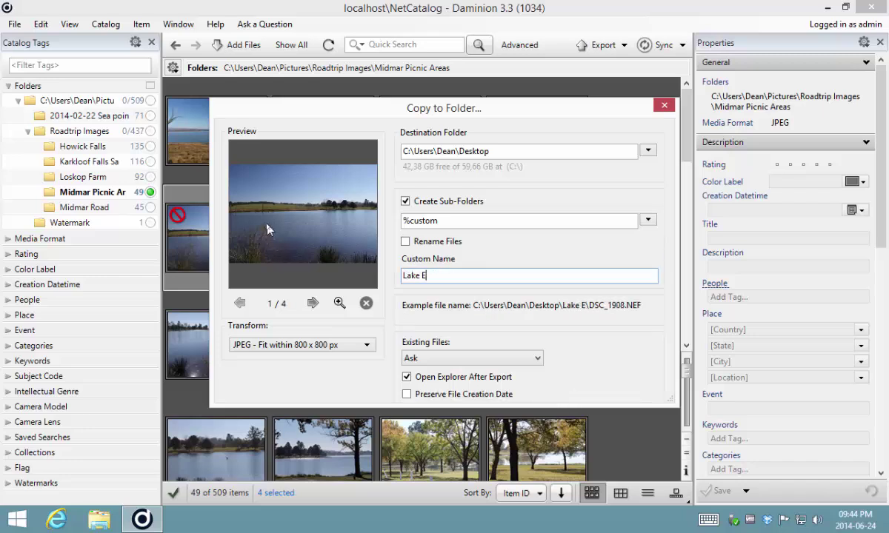
type("xport")
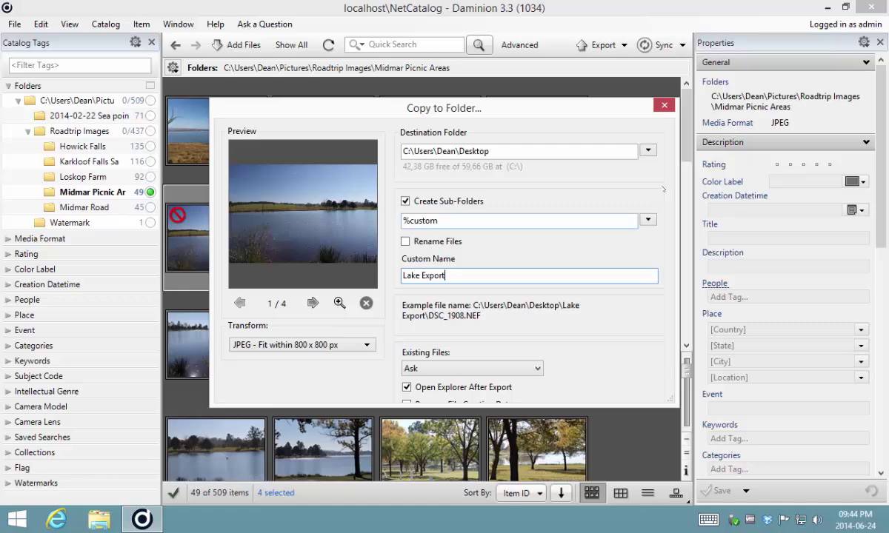
left_click_drag(585, 404, 584, 480)
left_click(552, 453)
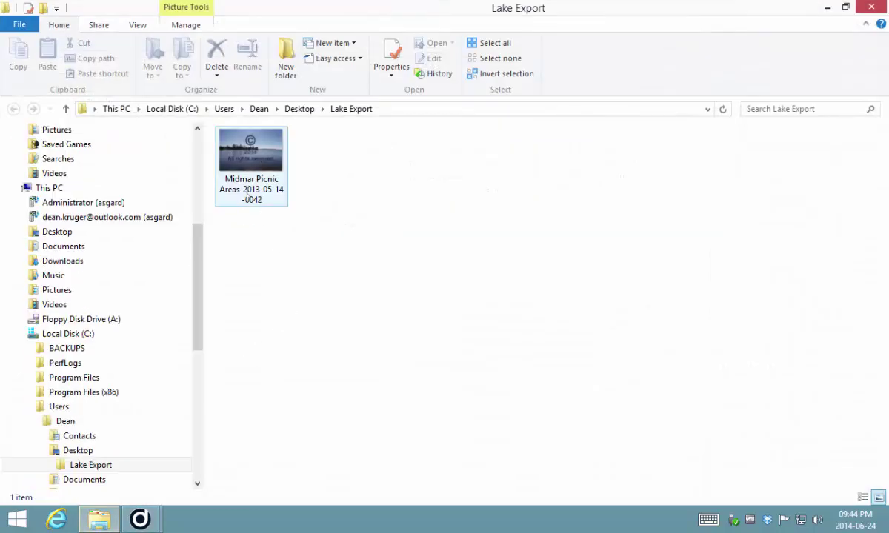
Minimize the Lake Export folder window to return to Daminion's export report
left_click(828, 9)
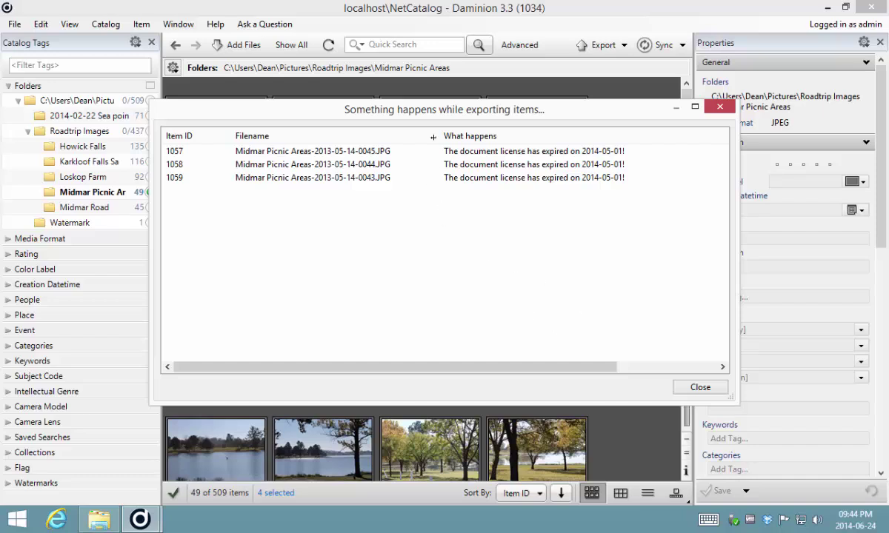
Narrow the Filename column and widen the report window to reveal the expired-licence reasons
left_click_drag(434, 134, 391, 133)
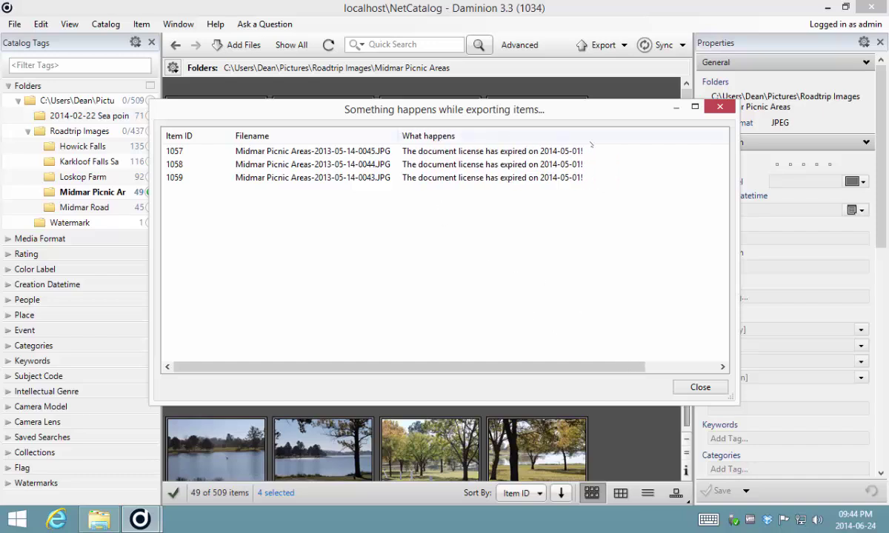
left_click_drag(733, 235, 834, 243)
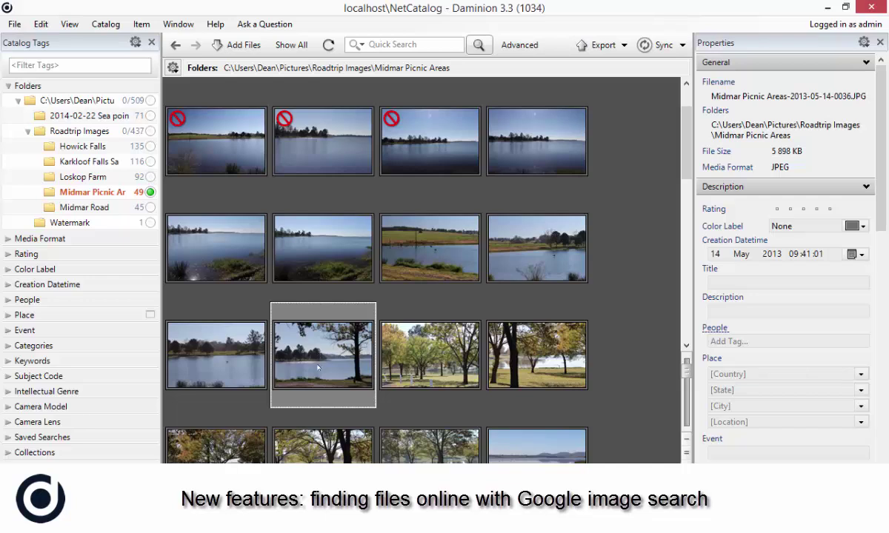
Run Help > Experimental > Find image in the Internet on the selected lakeside photo
left_click(214, 24)
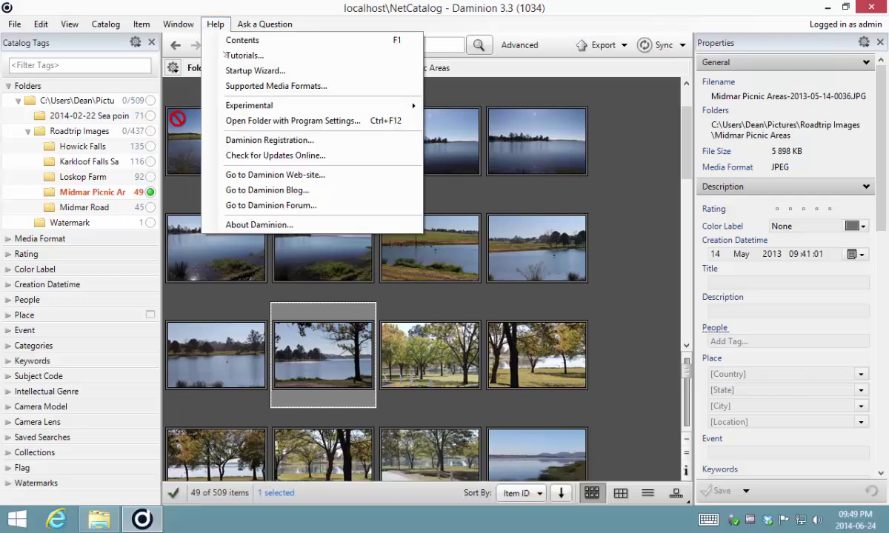
mouse_move(282, 109)
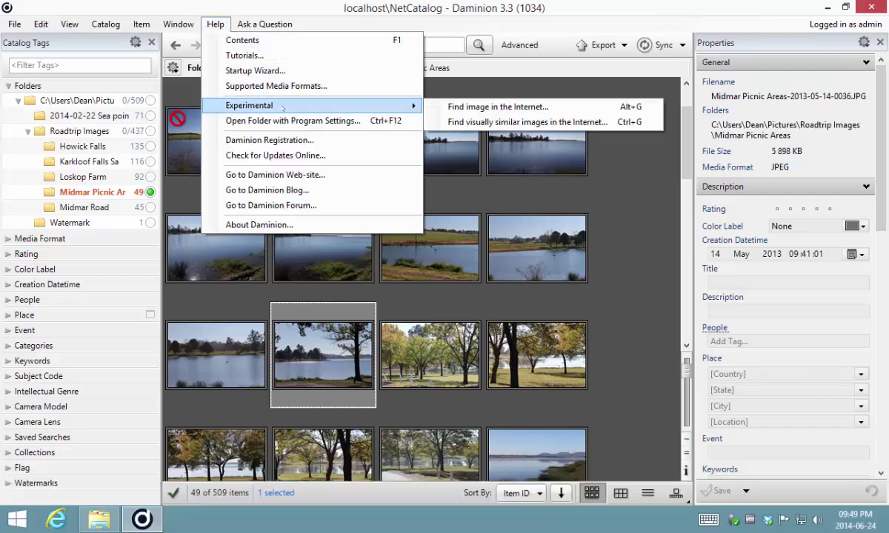
left_click(474, 107)
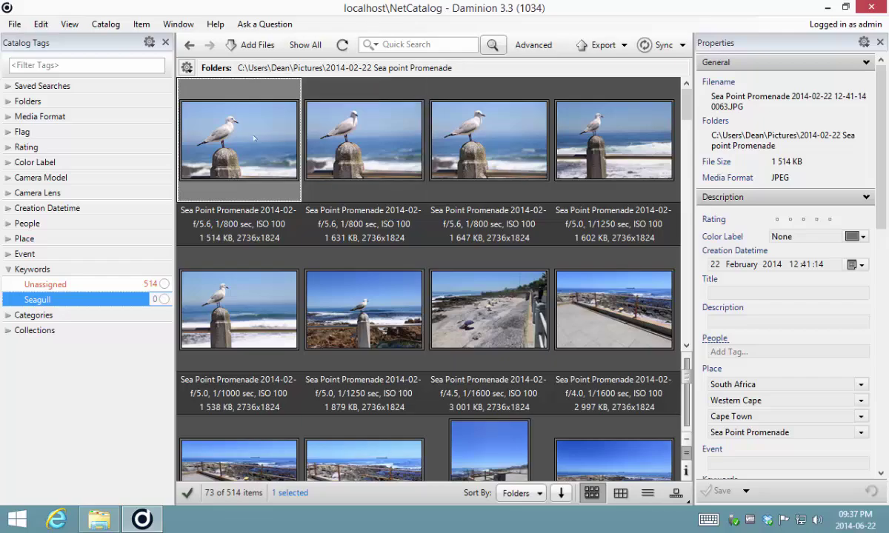
Add seagull photos, including 0064, 0072 and 0073, to the selection for nine in total
left_click(338, 287, "shift")
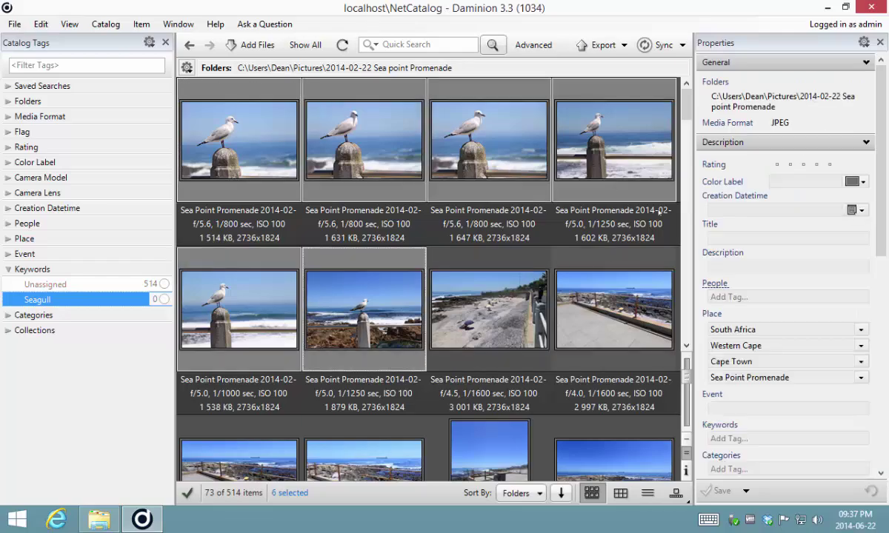
left_click_drag(687, 115, 688, 330)
left_click(249, 357, "ctrl")
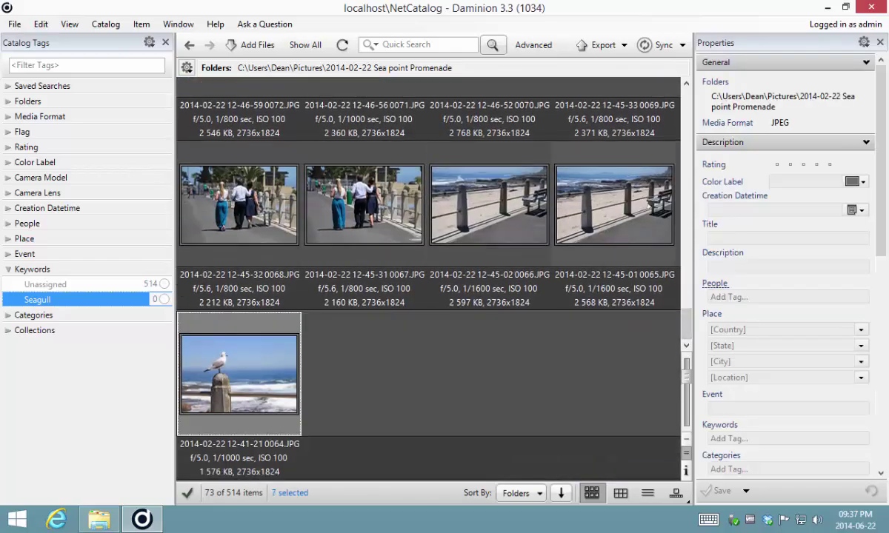
scroll(644, 304, "up", 3)
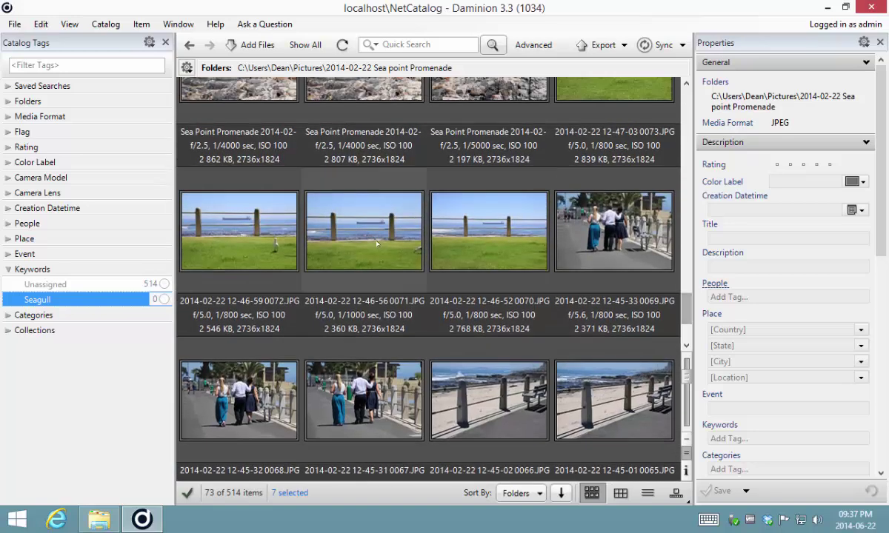
left_click(237, 178, "ctrl")
left_click(641, 163, "ctrl")
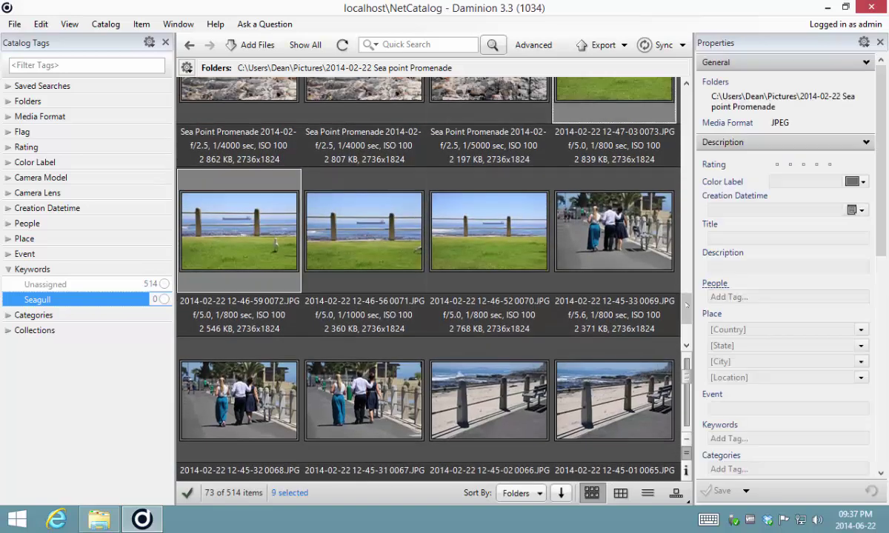
scroll(643, 278, "up", 2)
Assign the Seagull keyword to the nine selected photos
right_click(50, 284)
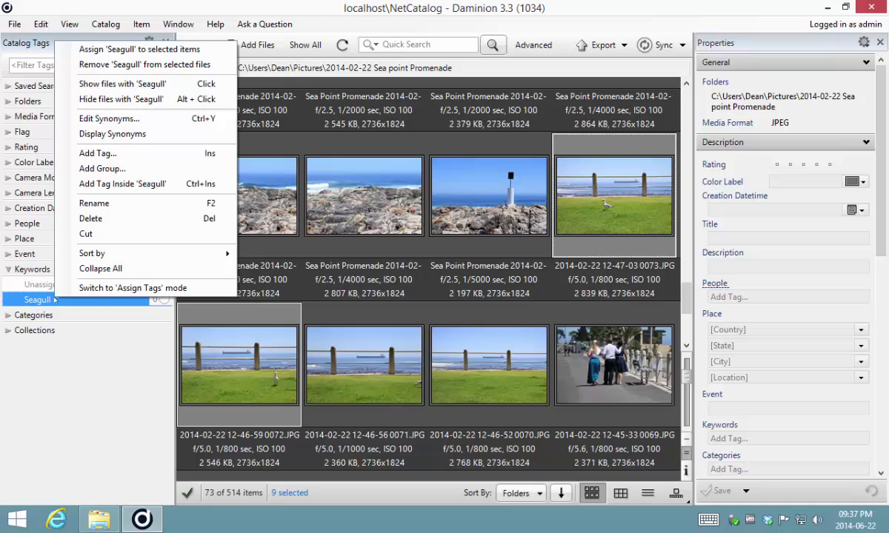
left_click(63, 44)
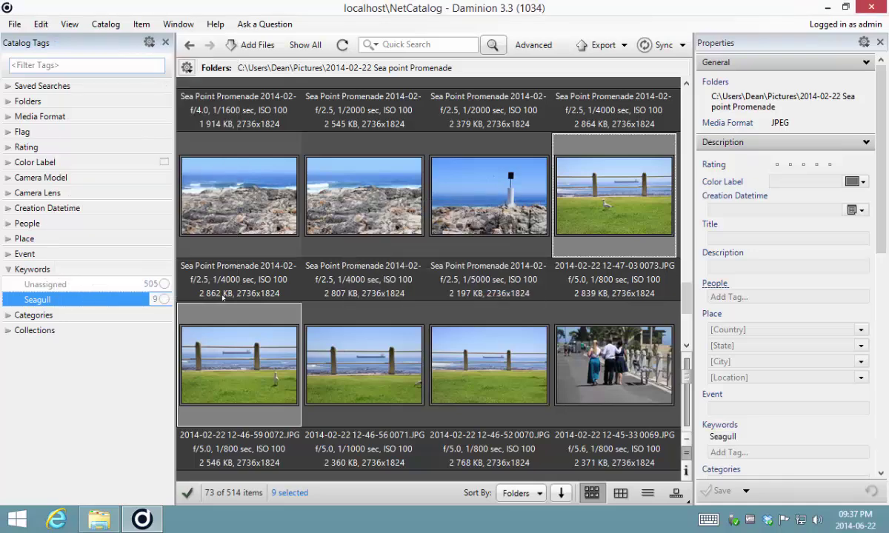
right_click(43, 300)
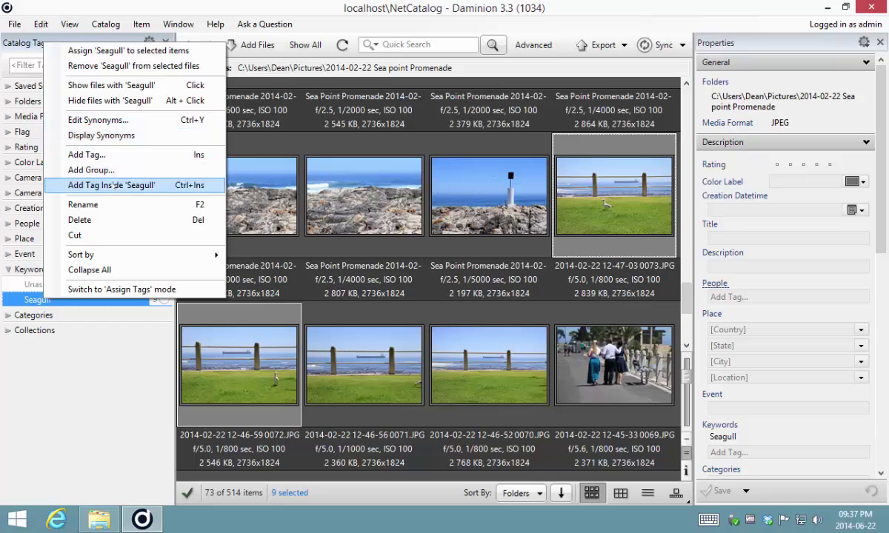
Add 'seabird' and 'bird' as synonyms of the Seagull keyword
left_click(125, 121)
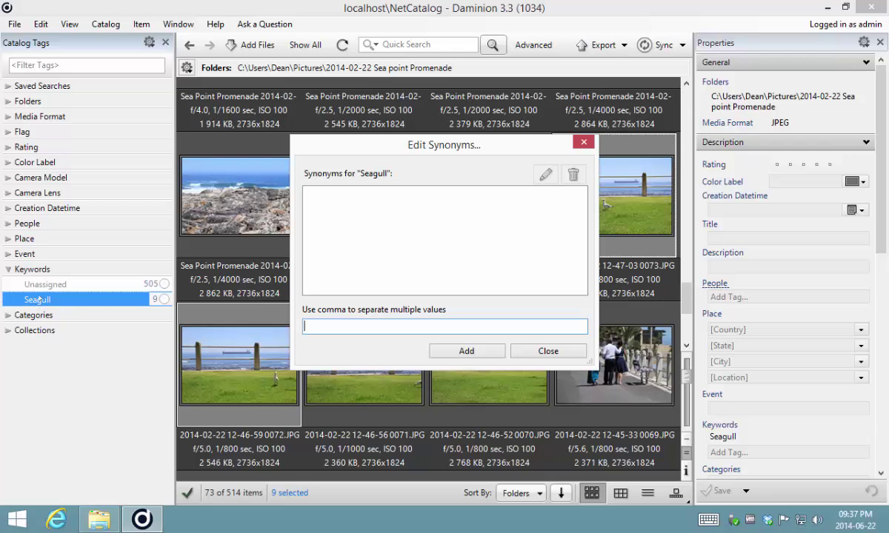
type("seabird, brid")
key("BackSpace")
key("BackSpace")
key("BackSpace")
type("ird")
left_click(466, 351)
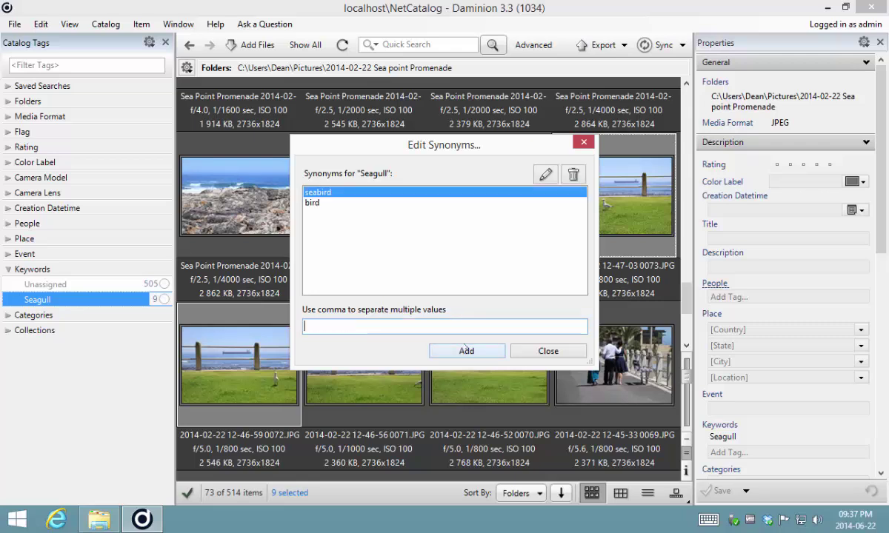
left_click(541, 351)
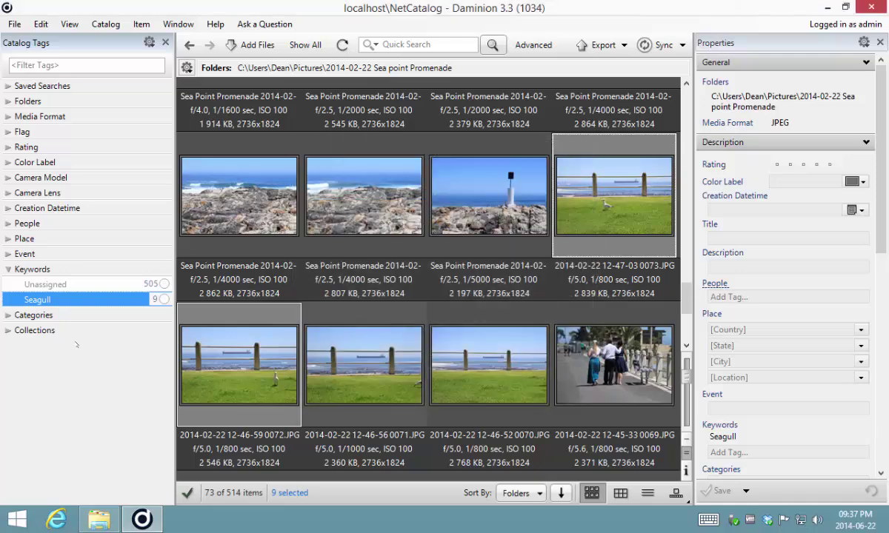
mouse_move(39, 305)
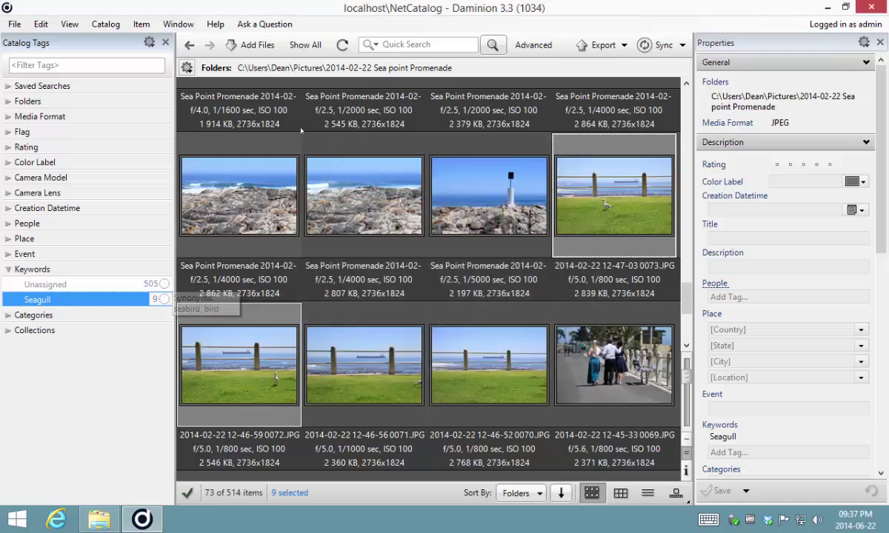
Quick-search the catalog for 'bird', then for 'seabird'
left_click(400, 44)
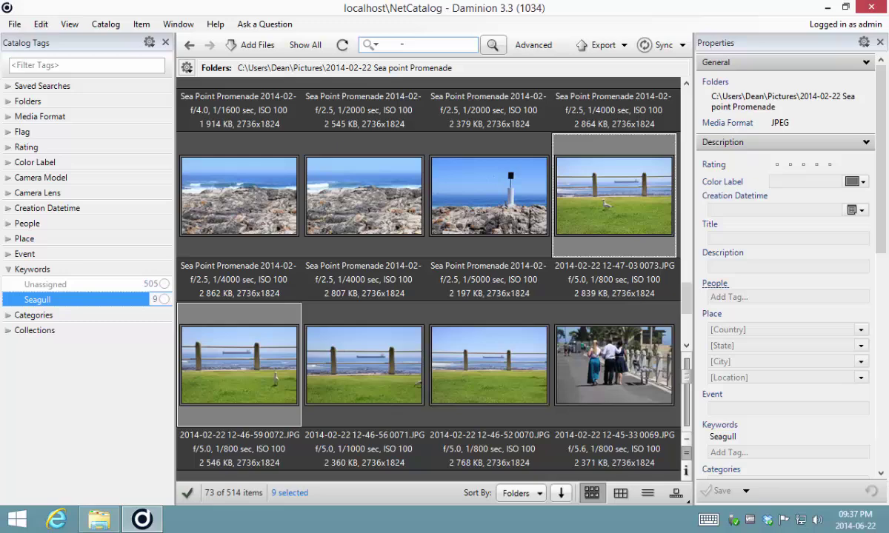
type("bird")
key("Return")
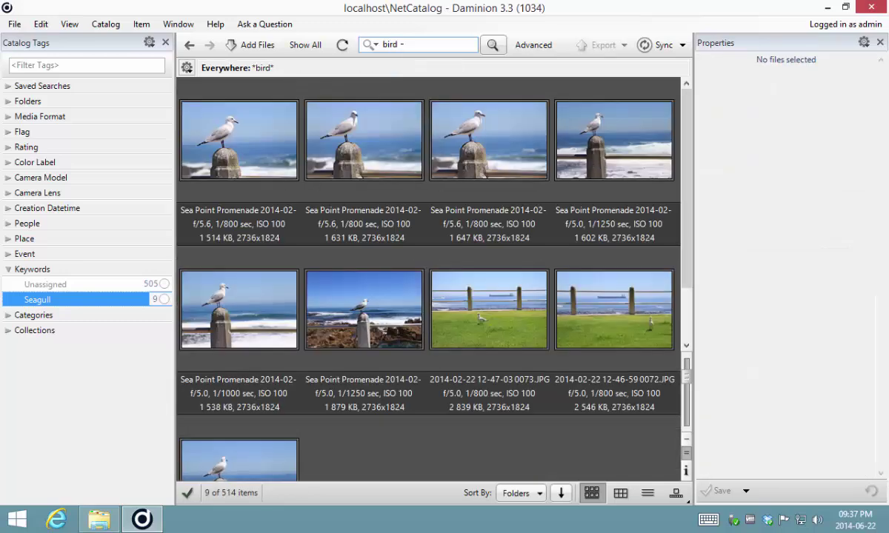
key("ctrl+a")
type("seabird")
key("Return")
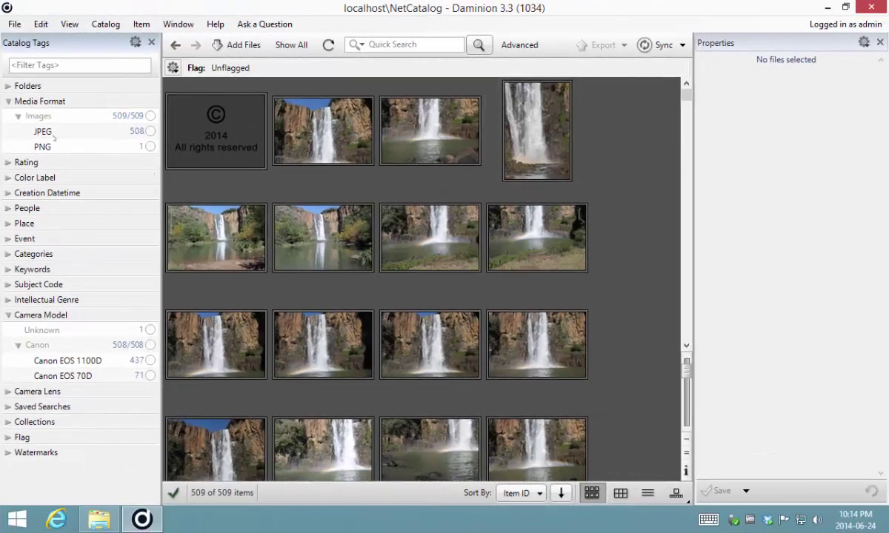
left_click(19, 117)
left_click(18, 117)
Expand Keywords, collapse art, expand and collapse thoroughfare, then scroll up to Folders
left_click(9, 270)
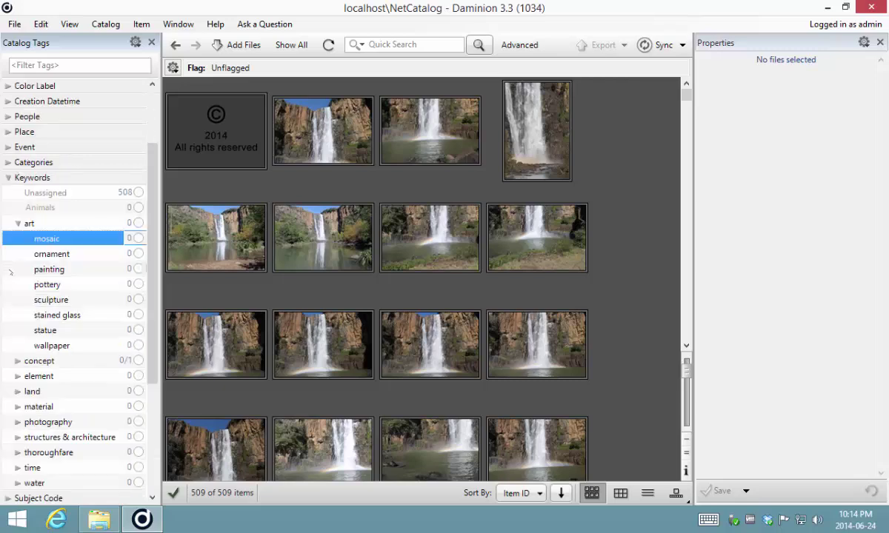
left_click(17, 223)
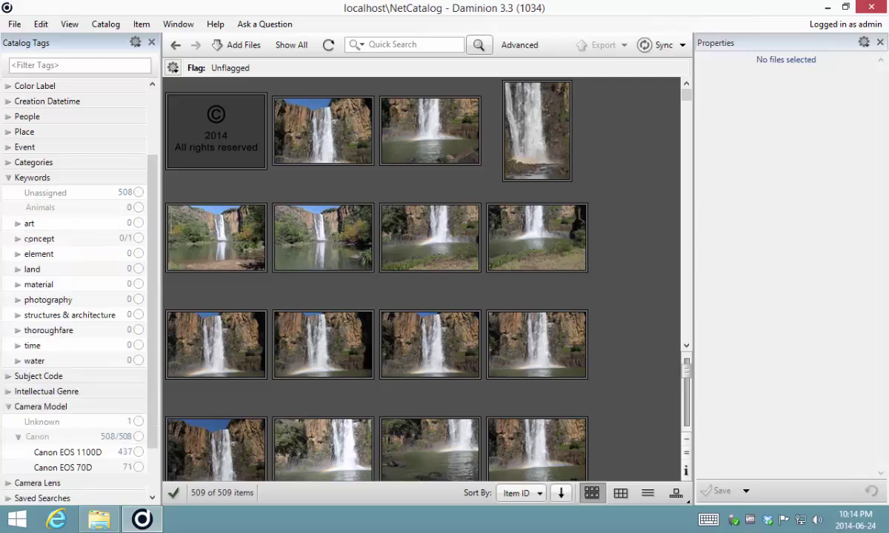
left_click(19, 330)
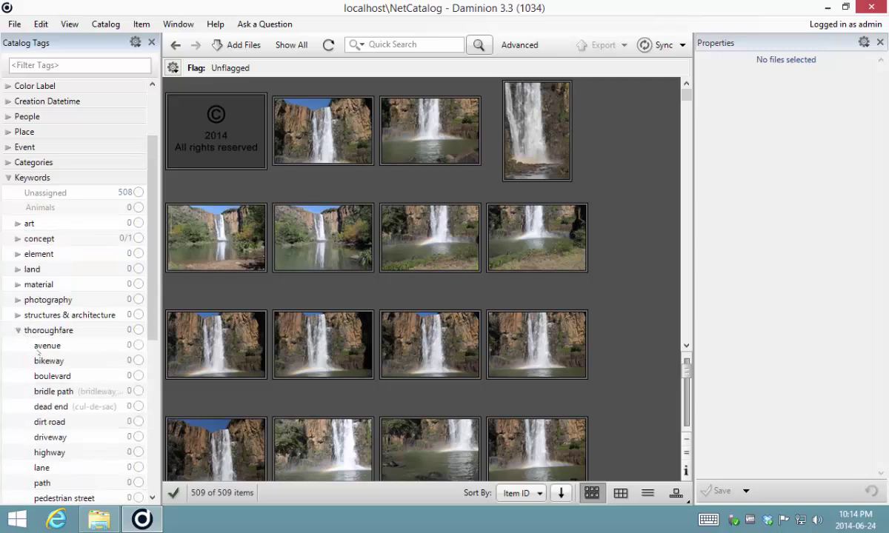
left_click(19, 331)
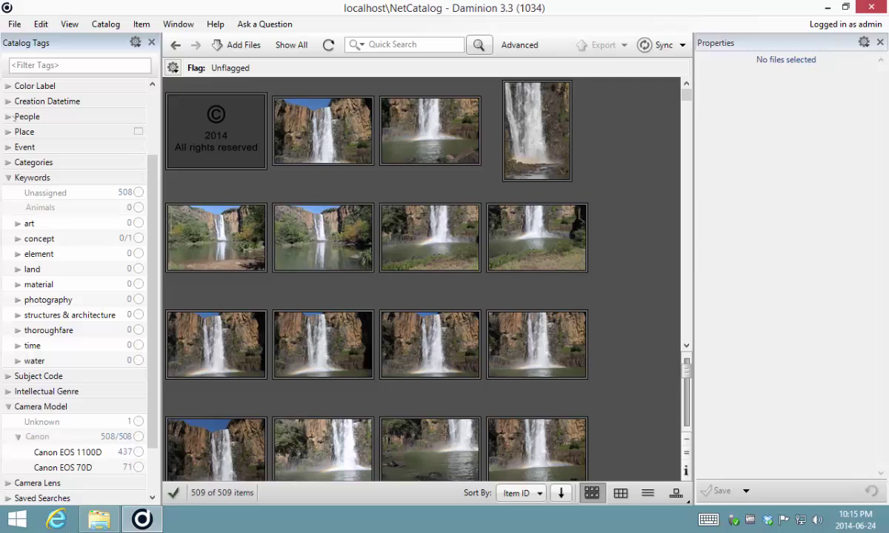
scroll(147, 132, "up", 2)
scroll(148, 132, "up", 1)
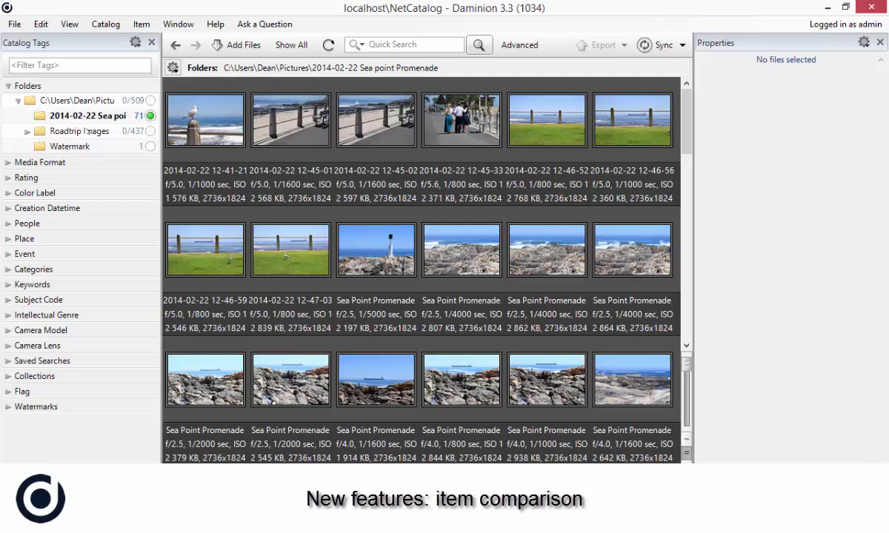
Select four seagull thumbnails and open them with Item > Compare Items
left_click(215, 141)
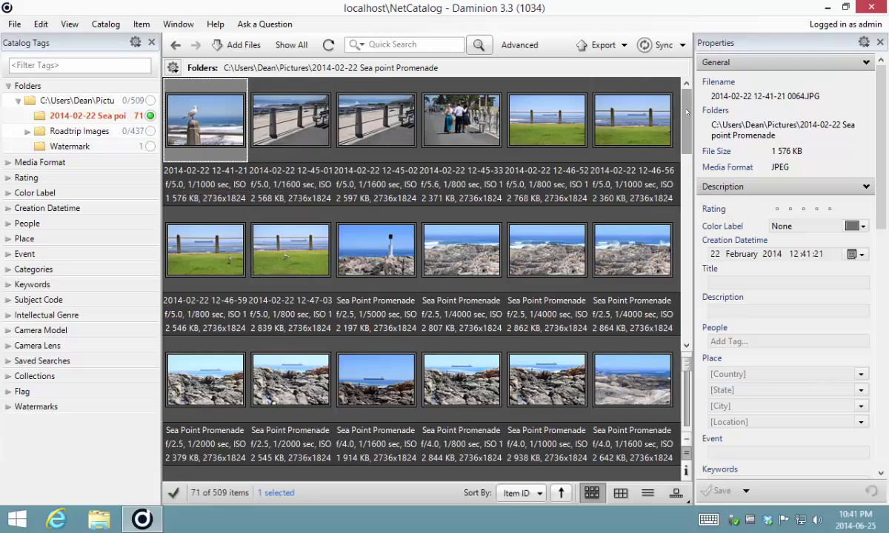
scroll(685, 135, "down", 2)
scroll(685, 135, "down", 15)
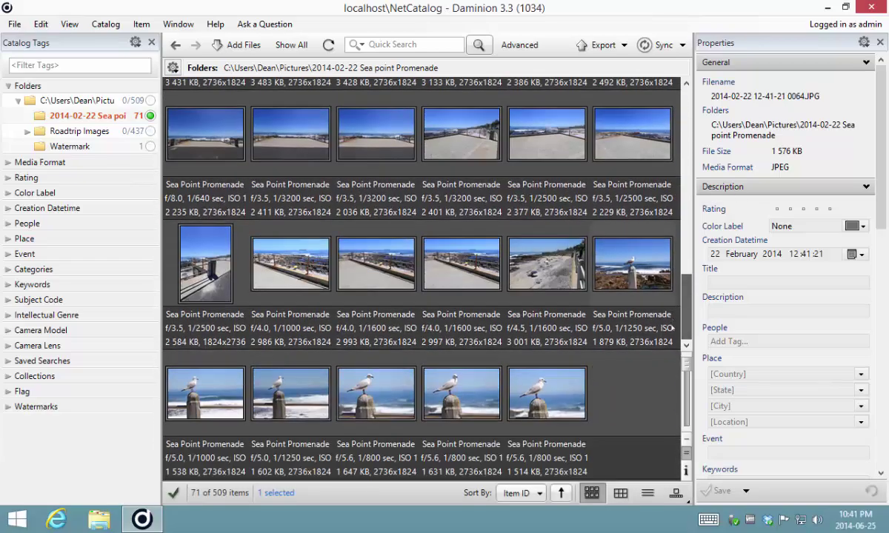
left_click(599, 261, "ctrl")
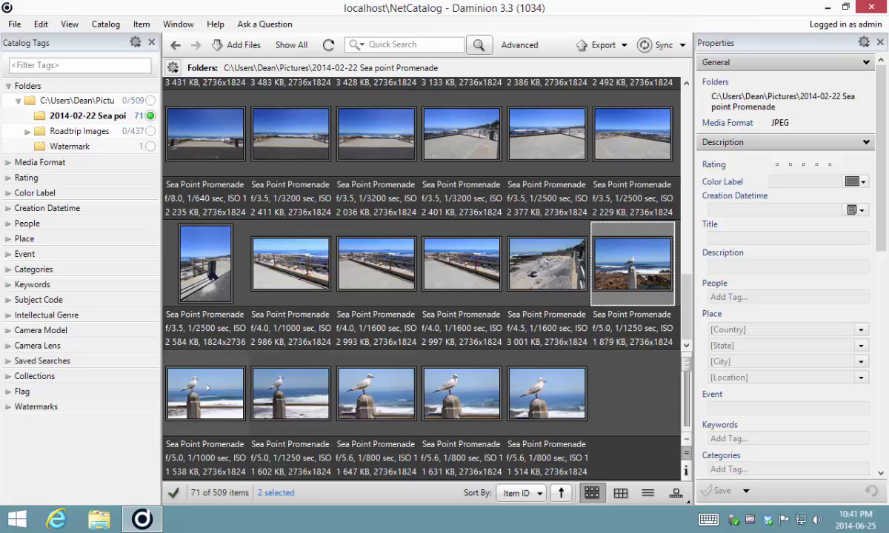
left_click(215, 361, "ctrl")
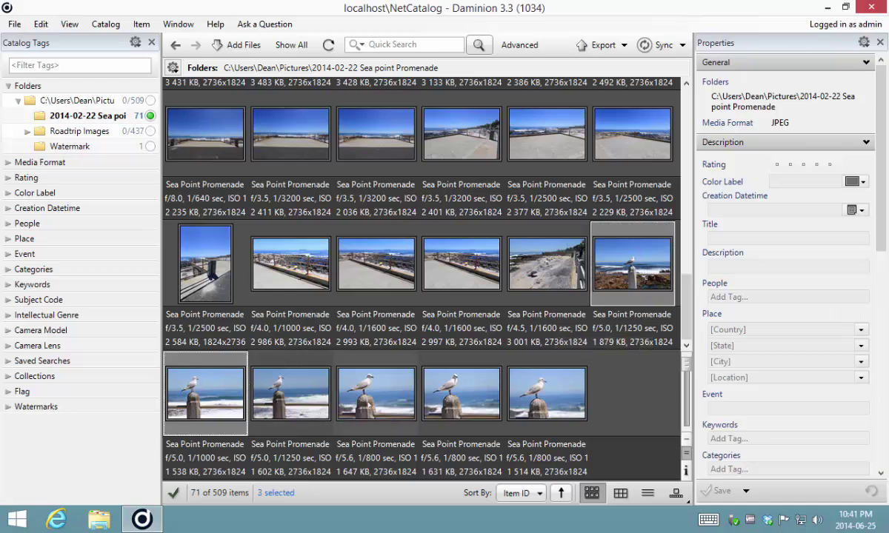
left_click(370, 398, "ctrl")
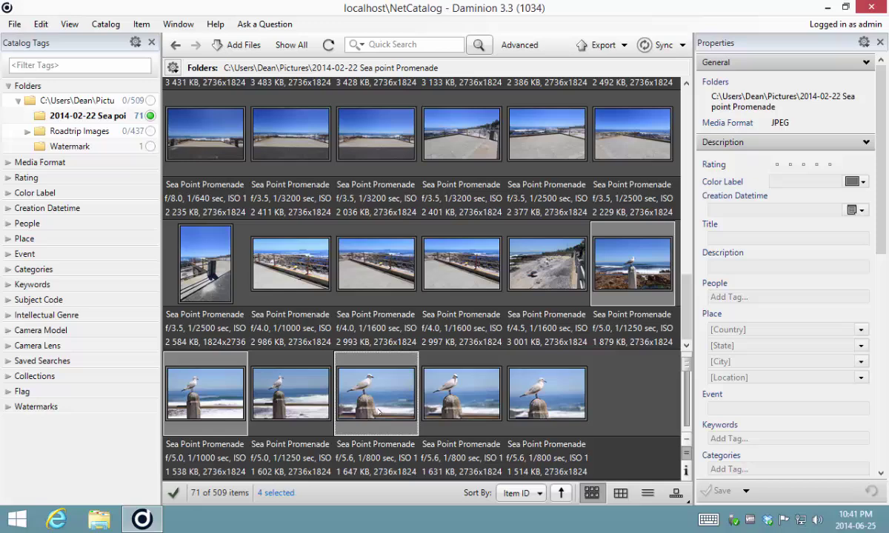
left_click(142, 24)
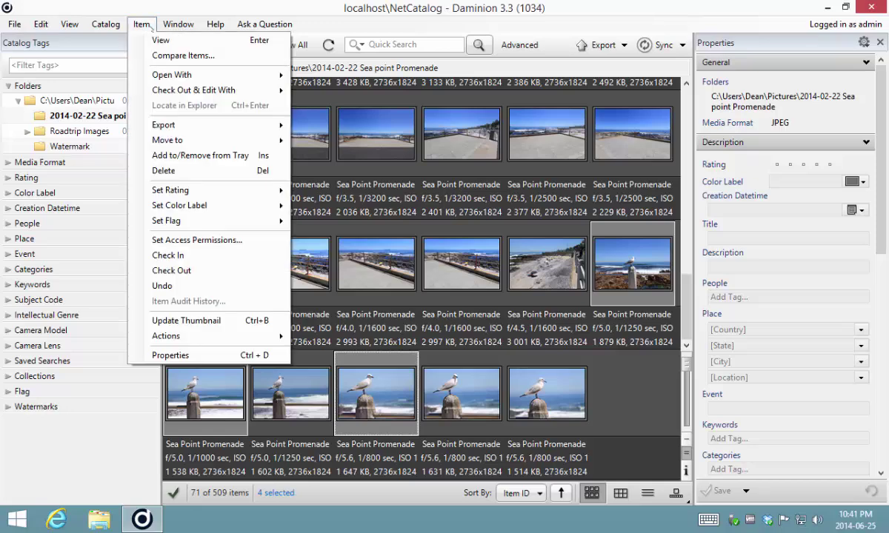
left_click(189, 57)
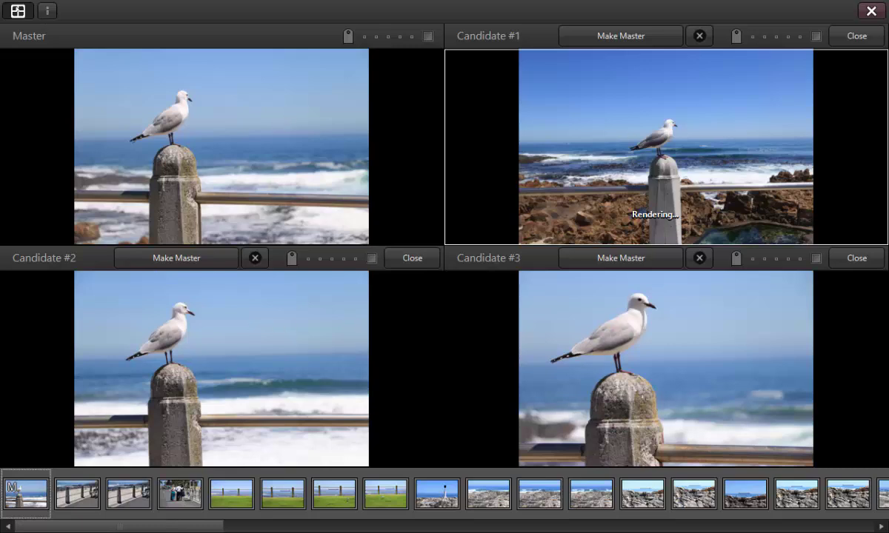
Make the close-up gull photo the master, then scroll the filmstrip so Candidate #3 holds another gull shot
left_click(18, 11)
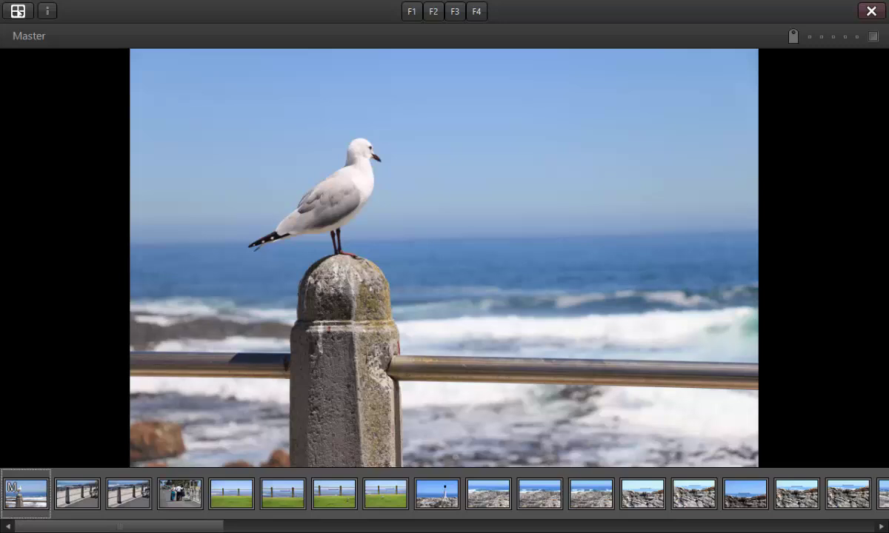
left_click(17, 11)
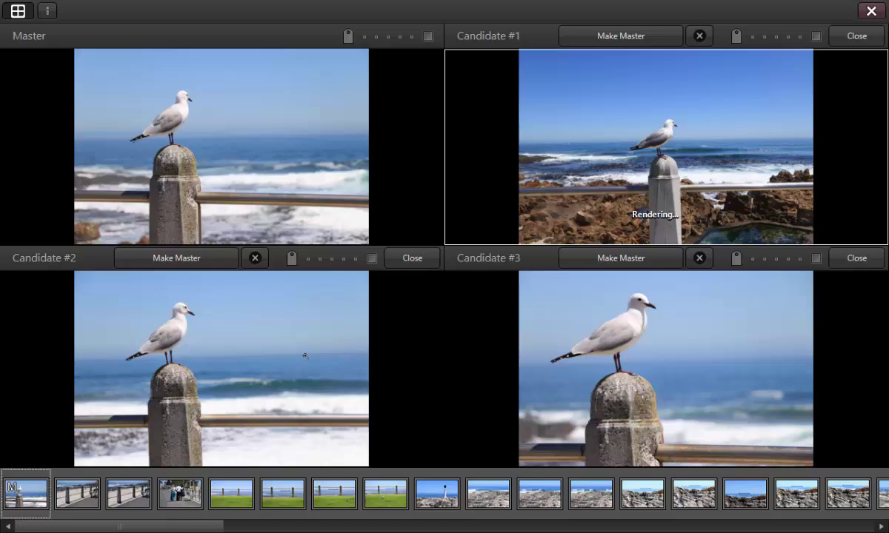
left_click(620, 265)
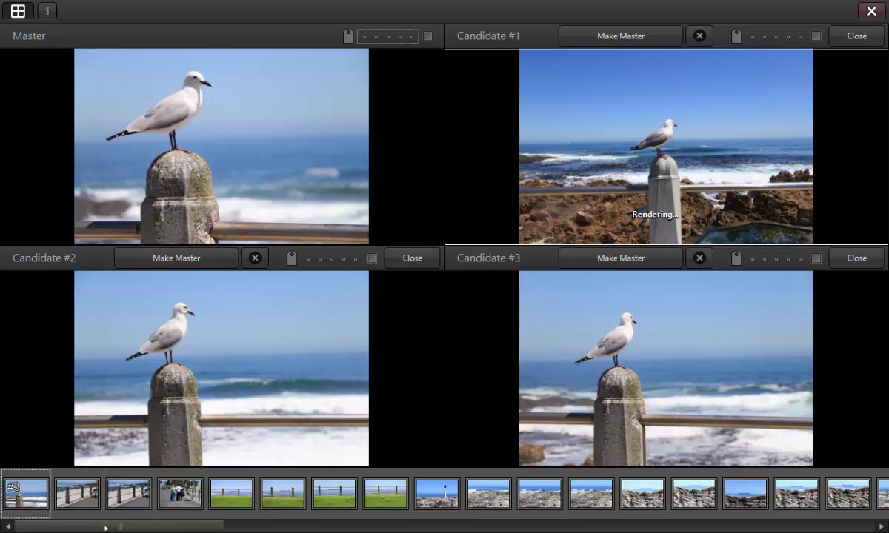
left_click_drag(109, 528, 768, 528)
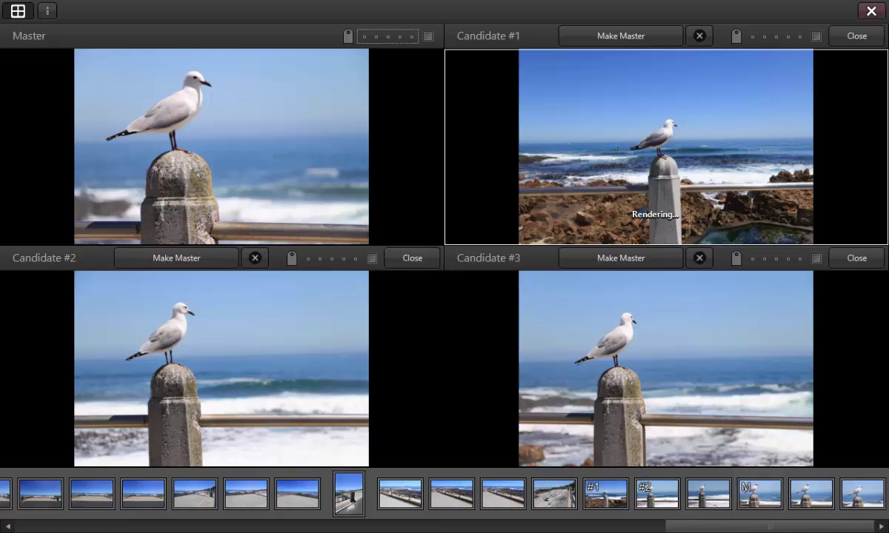
Zoom and pan all linked panes in on the gulls' detail, checking Candidate #3 closely
left_click(183, 99)
left_click_drag(183, 99, 187, 294)
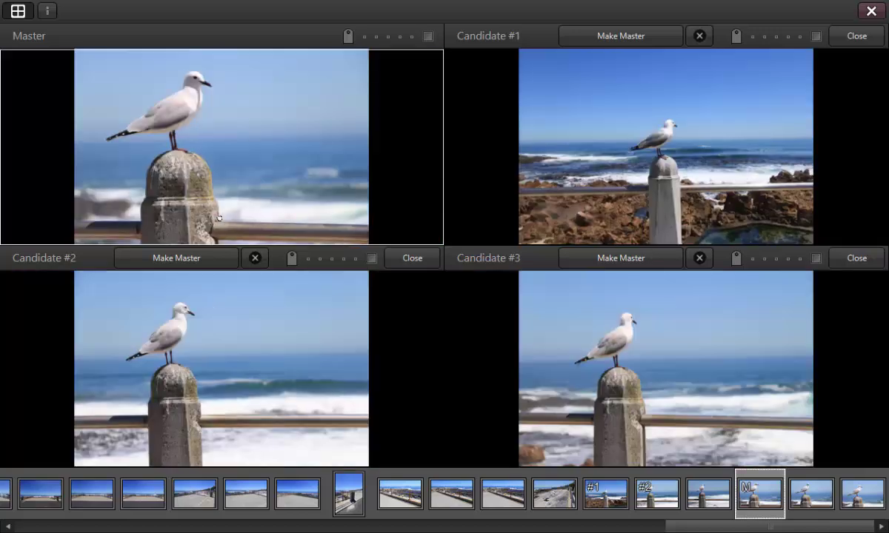
left_click_drag(606, 310, 676, 427)
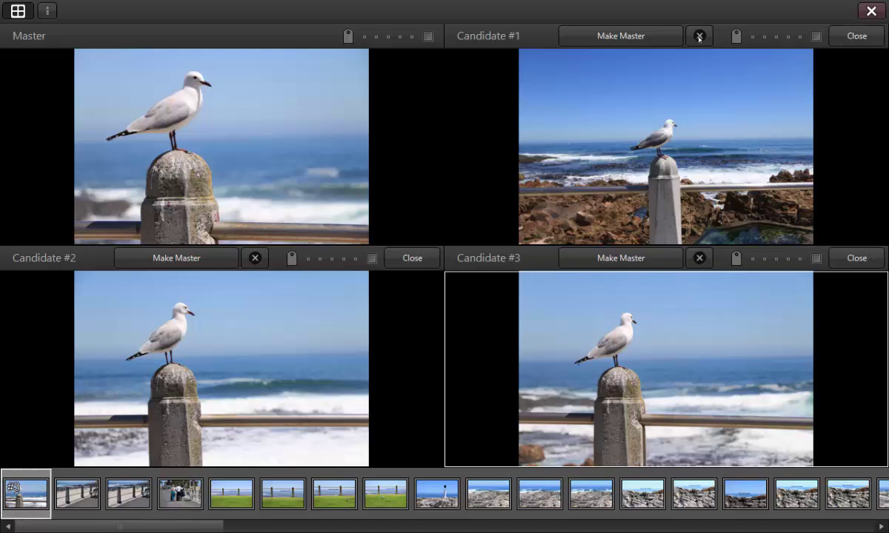
left_click_drag(178, 525, 874, 526)
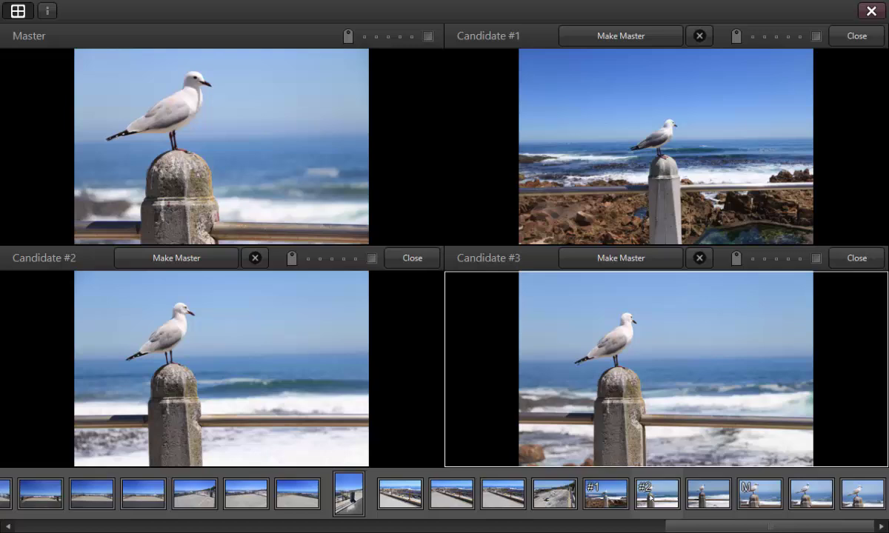
Advance Candidate #2 three photos forward and inspect its gull at 1:1 zoom
left_click(129, 303)
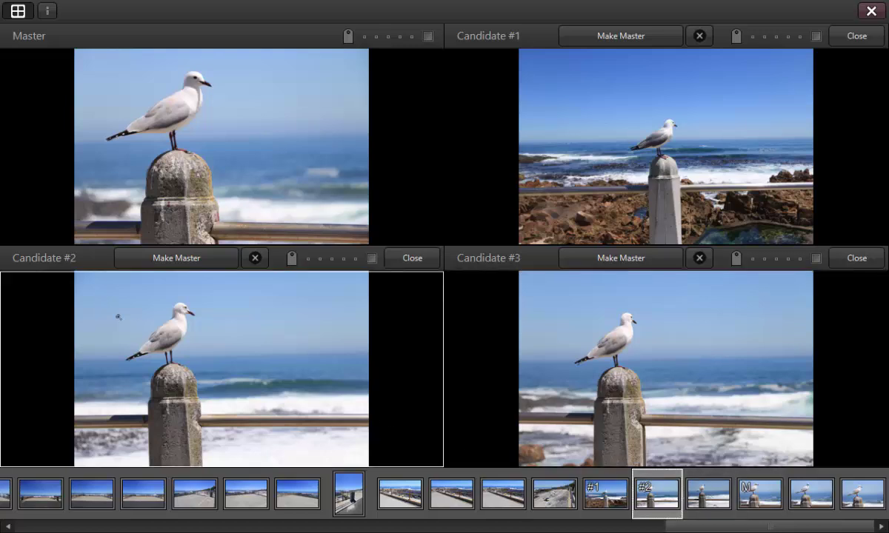
key("Right")
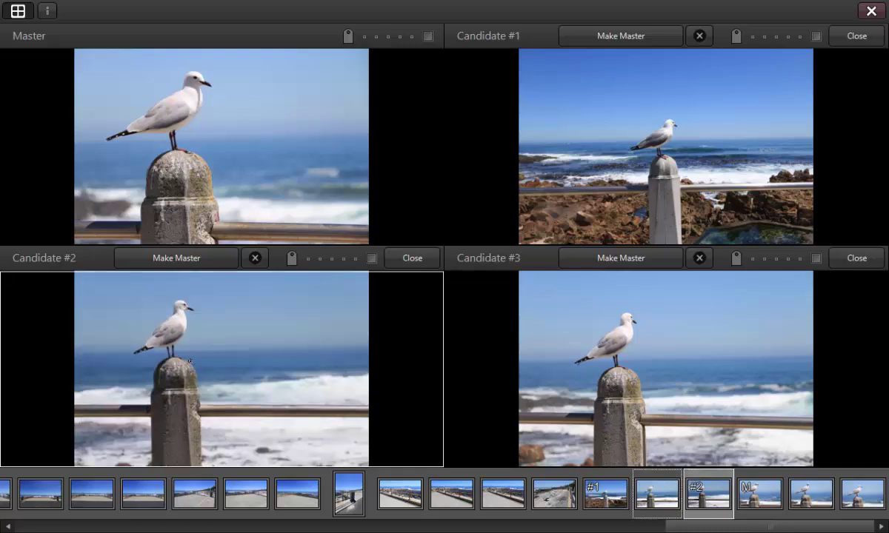
key("Right")
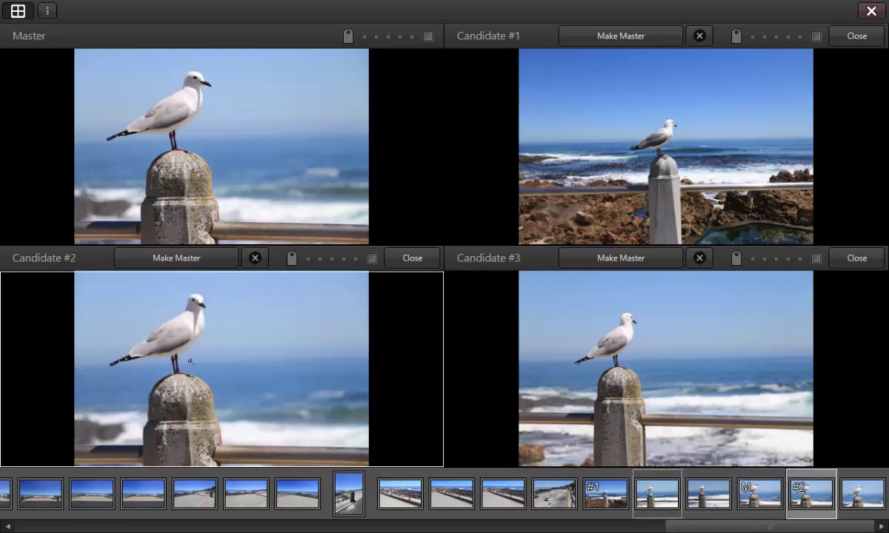
key("Right")
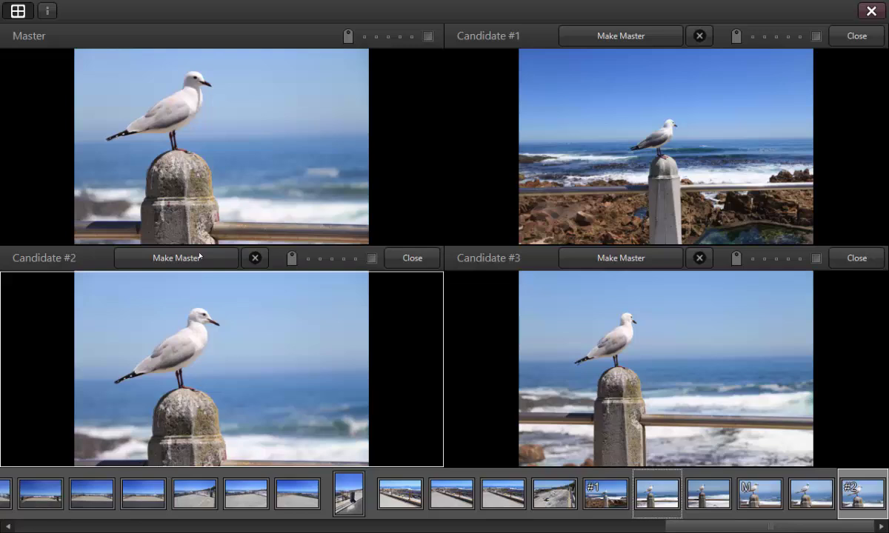
left_click(185, 296)
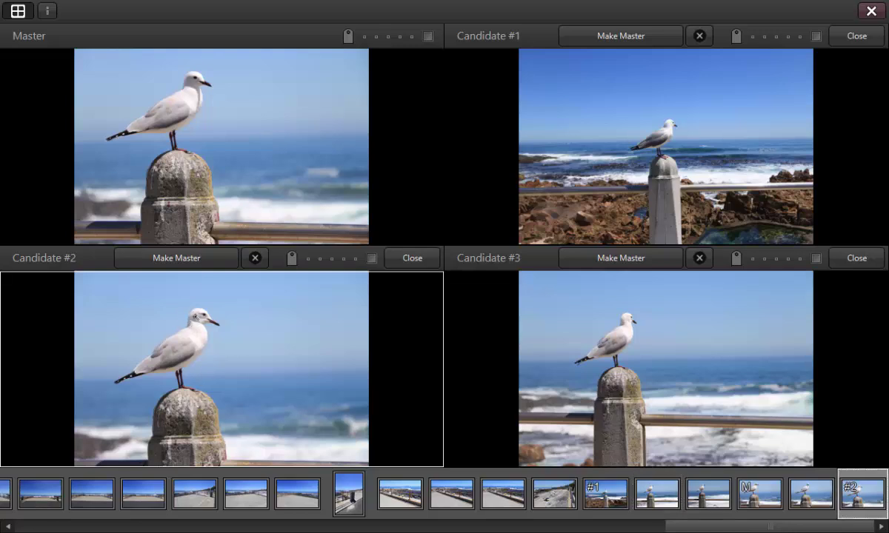
left_click_drag(184, 300, 248, 404)
Give Candidates #3 and #2 three stars, Candidate #1 two stars, the master five, and reject Candidate #1
left_click(776, 258)
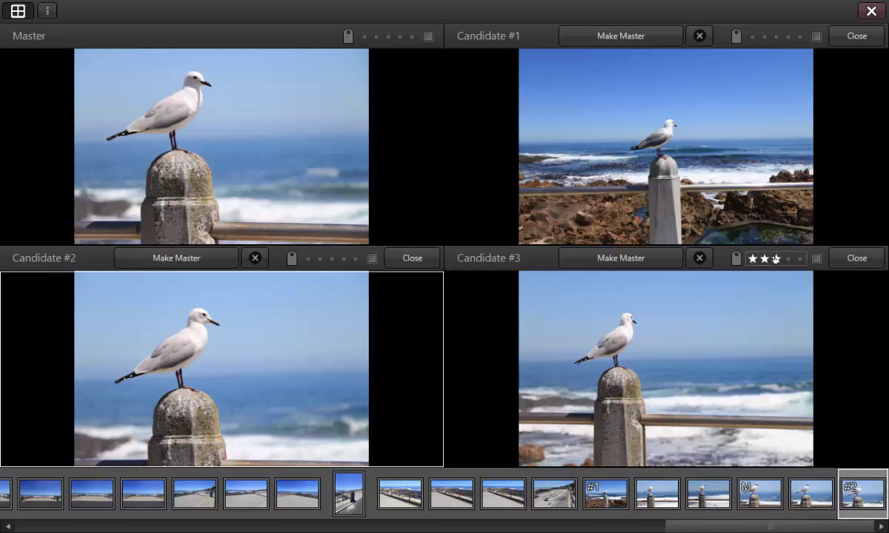
left_click(330, 259)
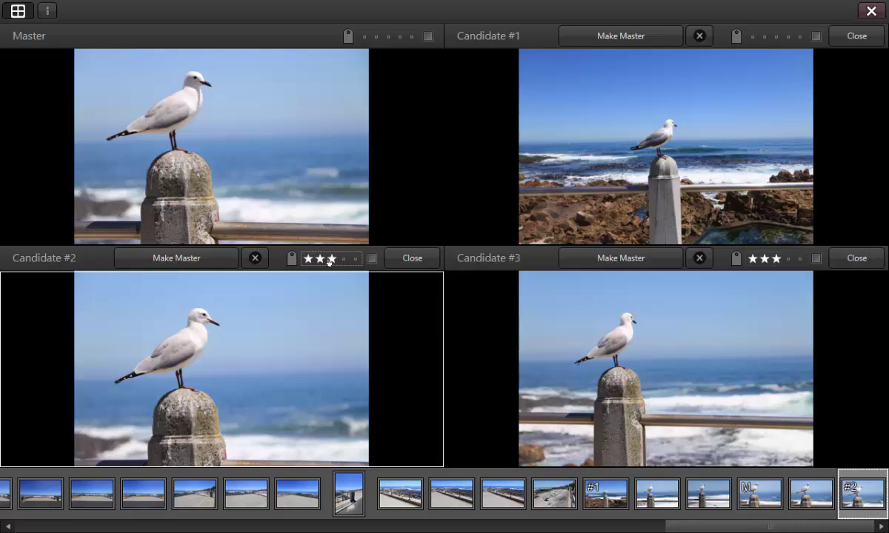
left_click(763, 38)
left_click(763, 38)
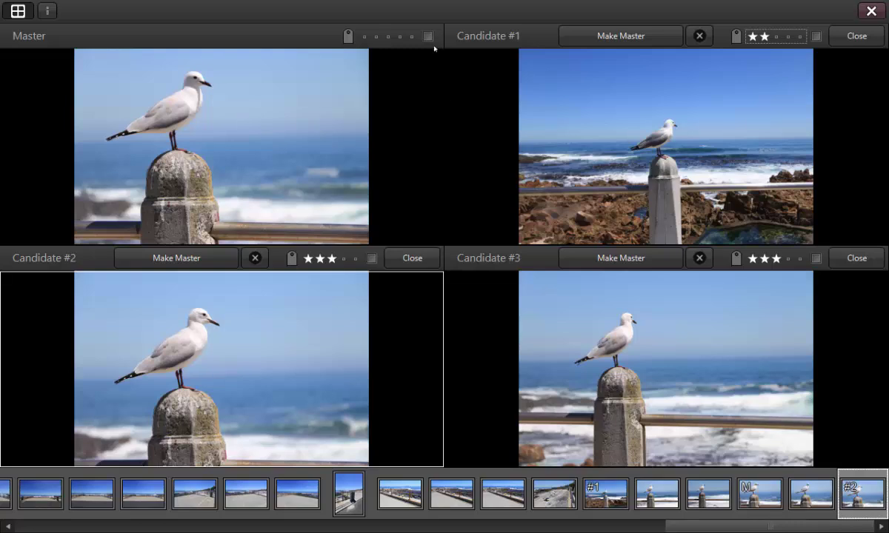
left_click(410, 37)
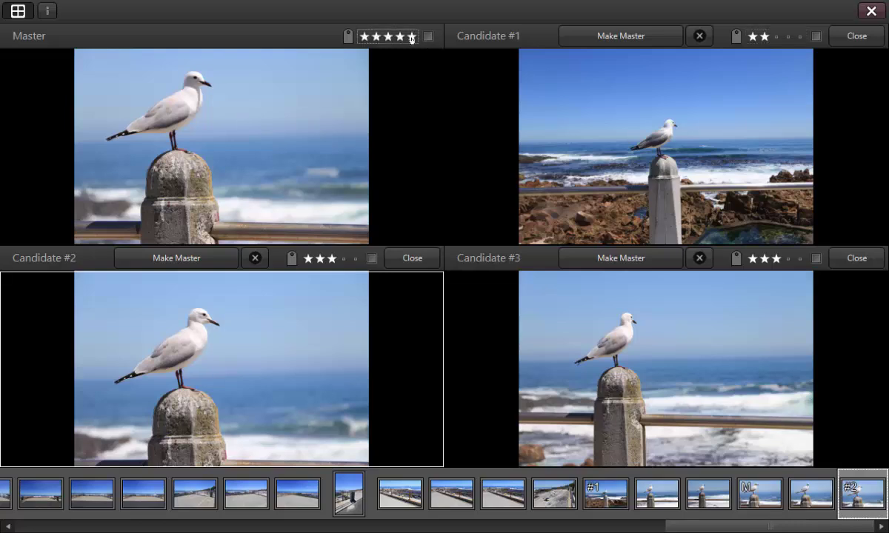
left_click(816, 37, "ctrl")
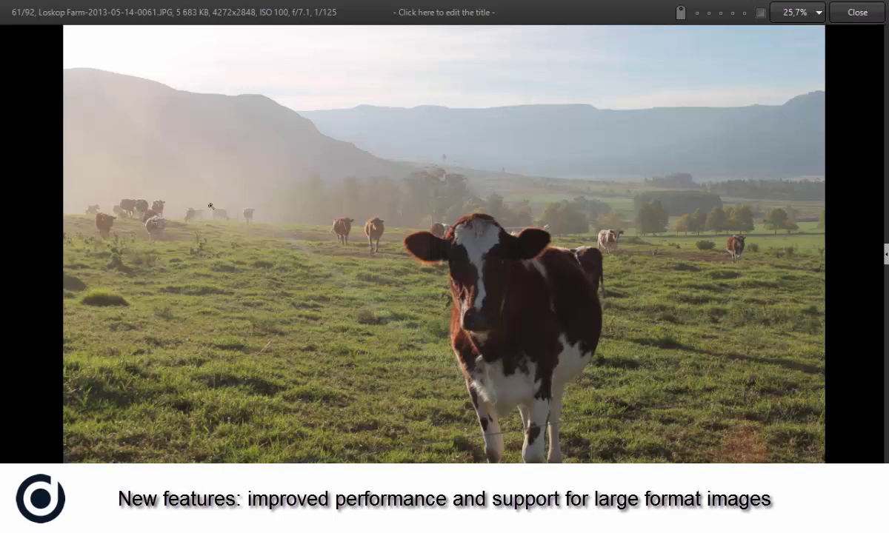
Page forward nine images through the large Loskop Farm cow photos full screen
key("Right")
key("Right")
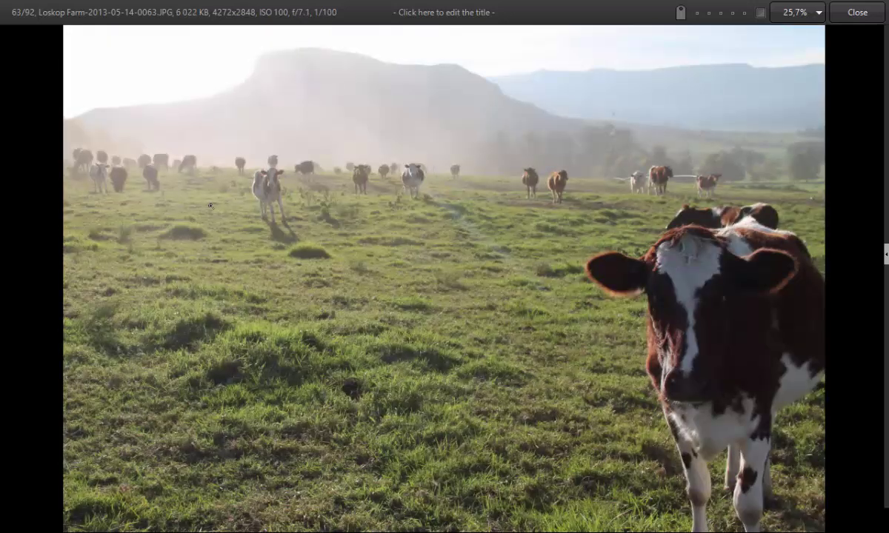
key("Right")
key("Right")
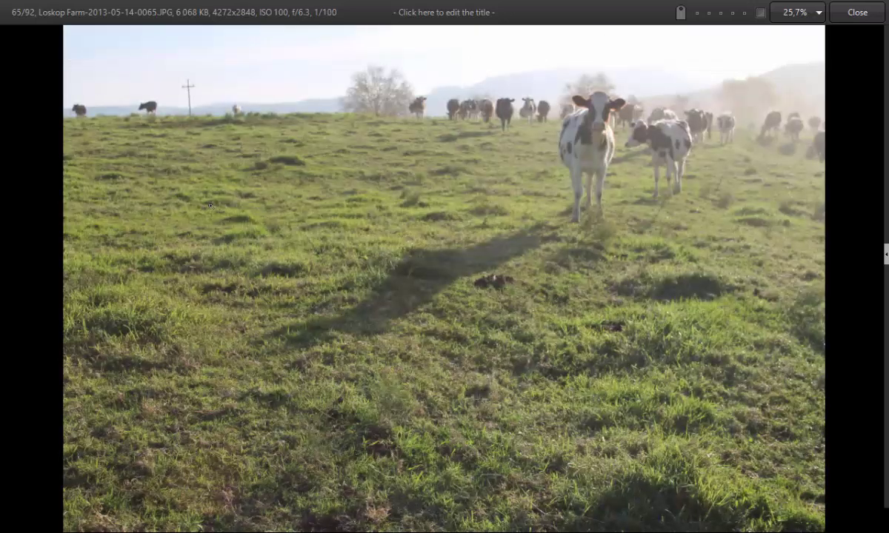
key("Right")
key("Right")
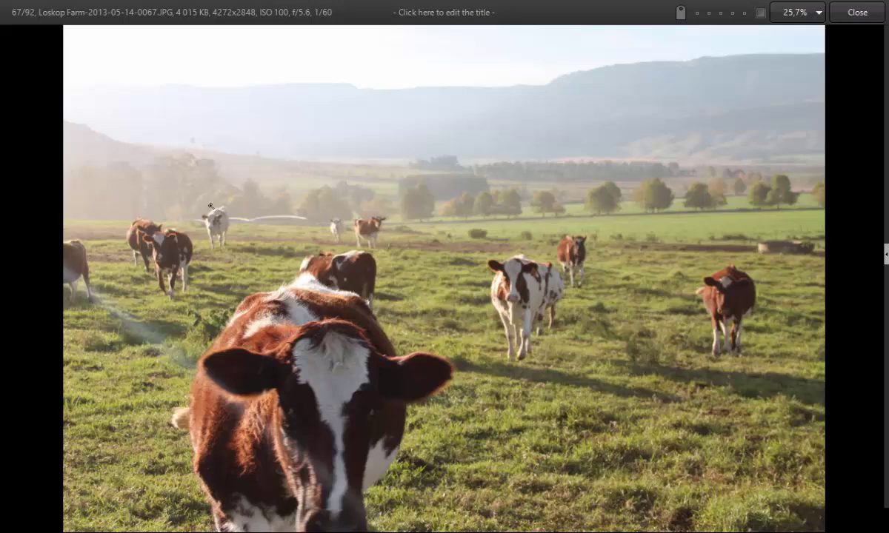
key("Right")
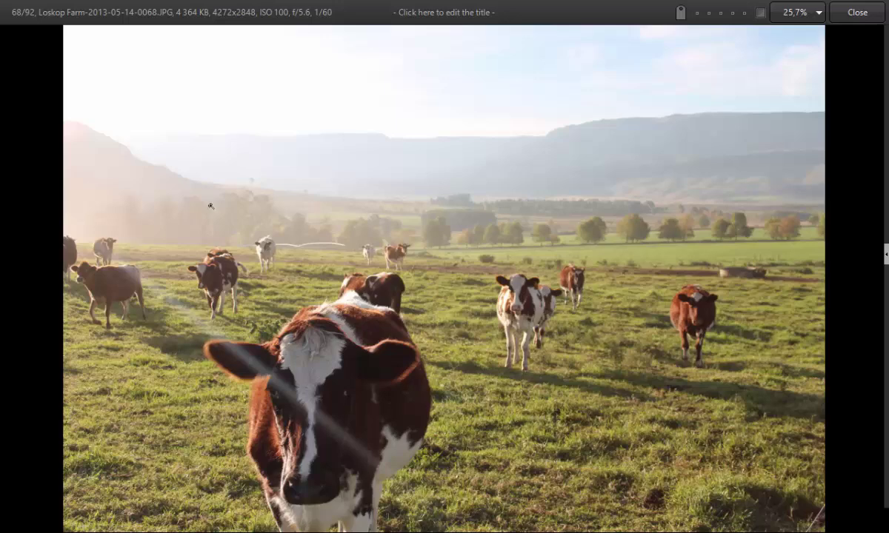
key("Right")
key("Right")
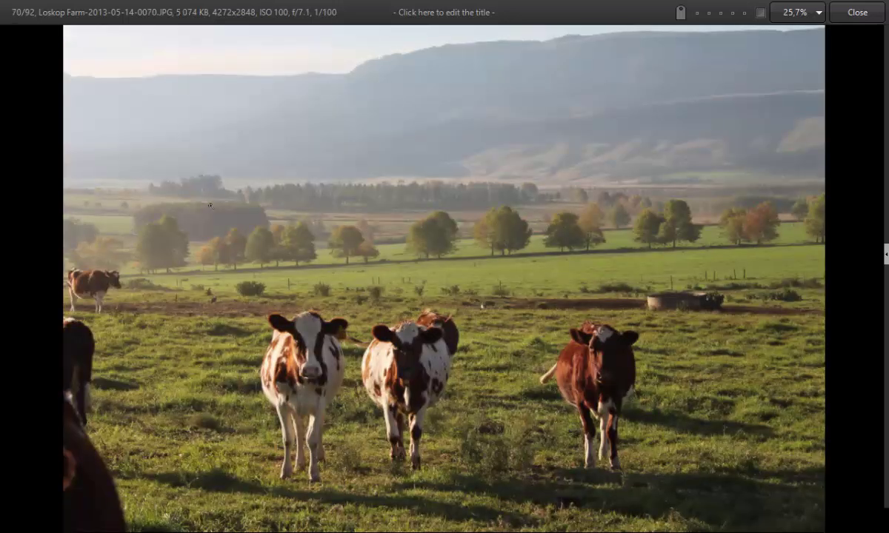
key("Right")
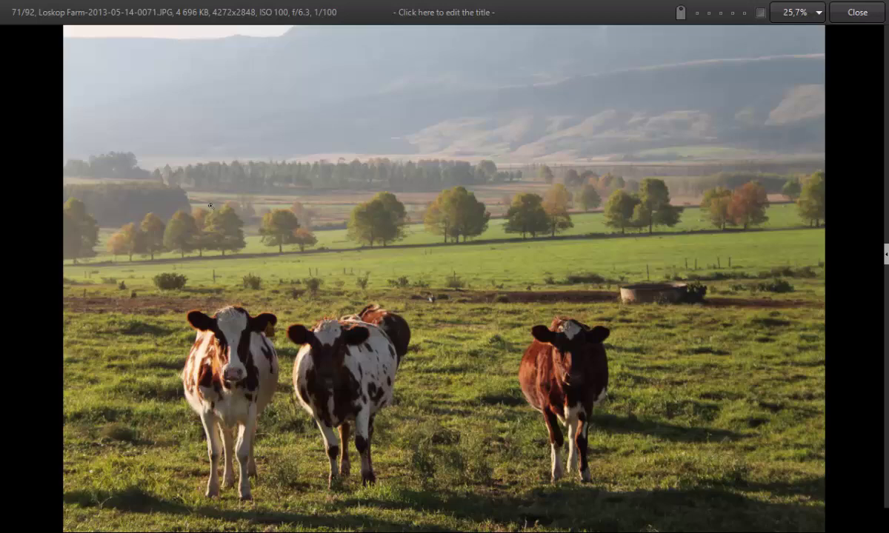
key("Right")
key("Right")
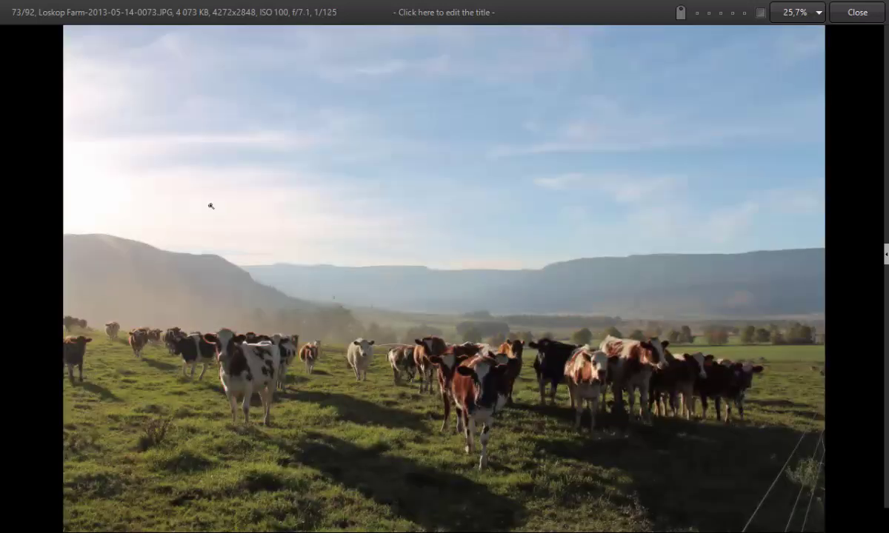
key("Right")
key("Right")
key("Right")
key("Right")
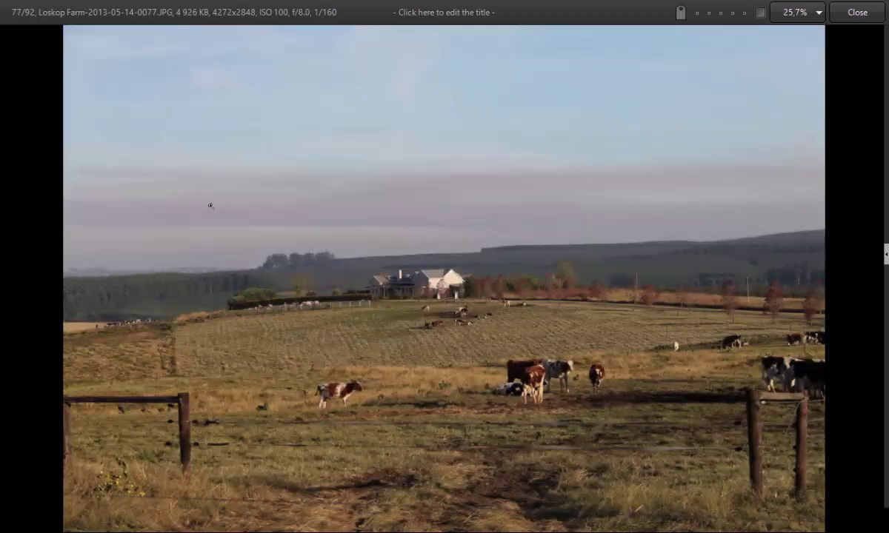
key("Right")
Step back to Loskop Farm-2013-05-14-0073.JPG, image 73 of 92
key("Left")
key("Left")
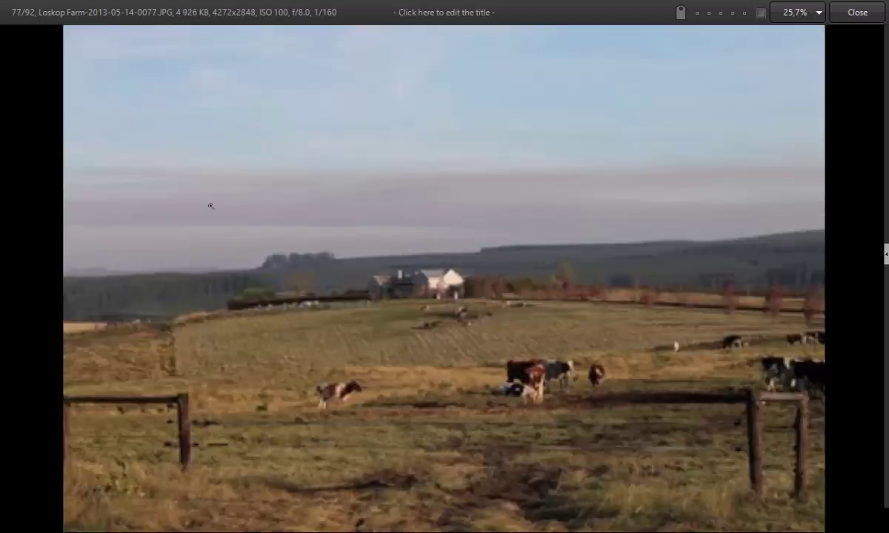
key("Left")
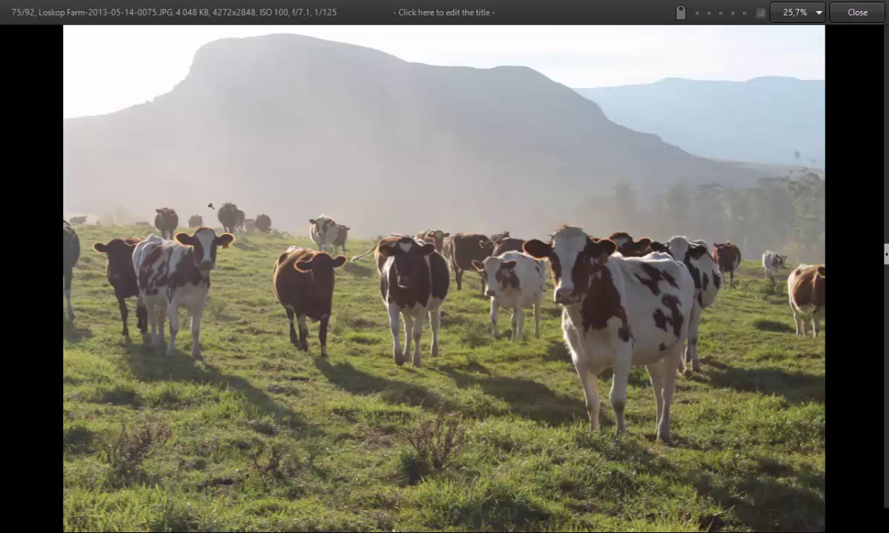
key("Left")
key("Left")
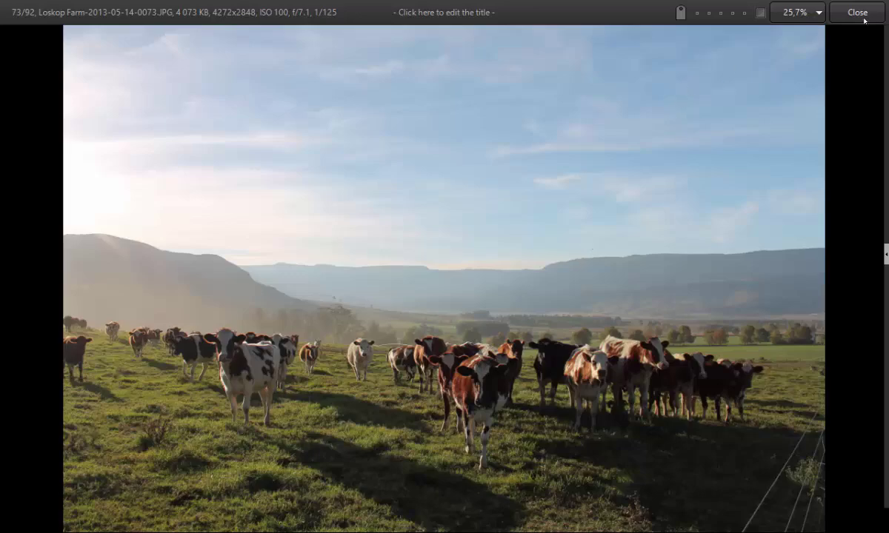
Exit the viewer with Esc and scroll down the 92-photo Loskop Farm thumbnail grid
key("Escape")
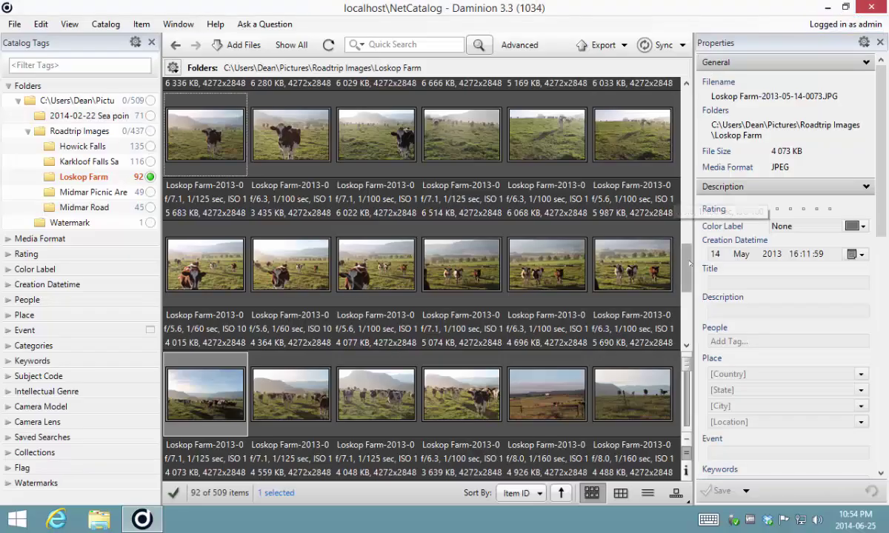
scroll(645, 285, "down", 3)
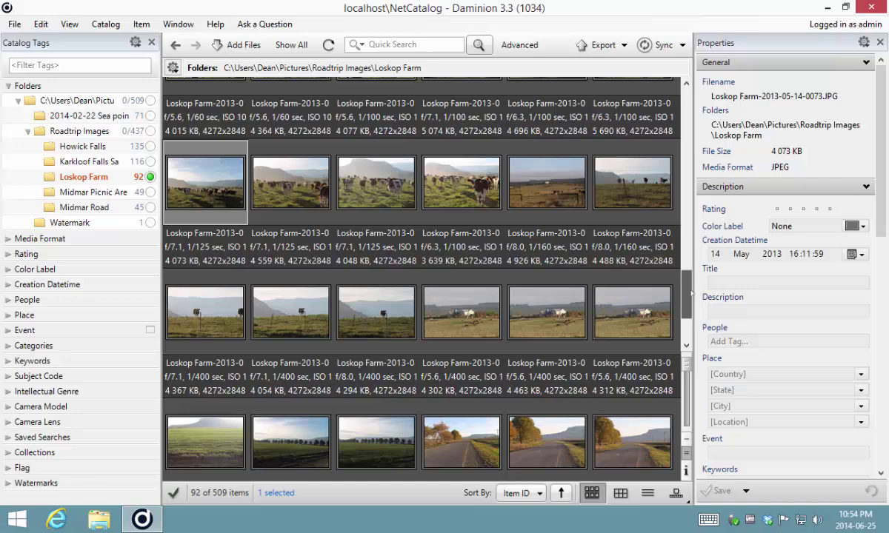